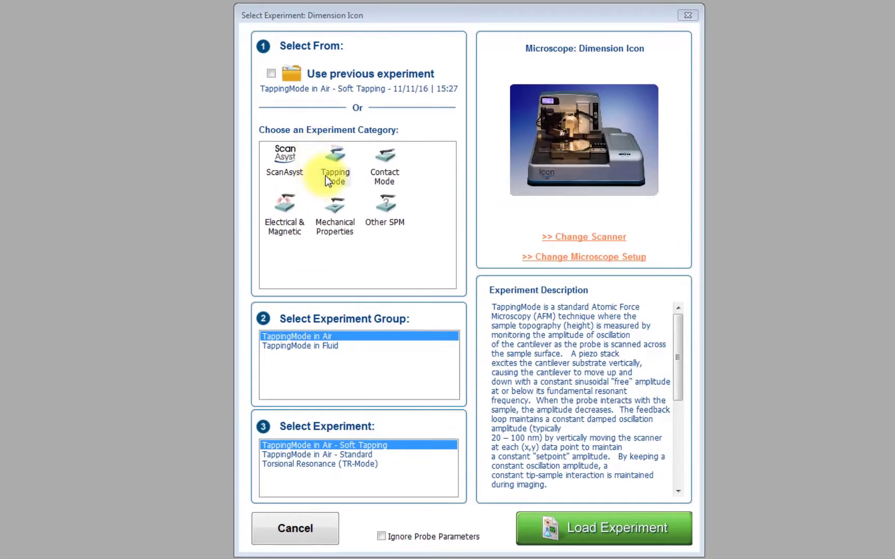
Load the Soft Tapping experiment from Tapping Mode > TappingMode in Air.
left_click(355, 336)
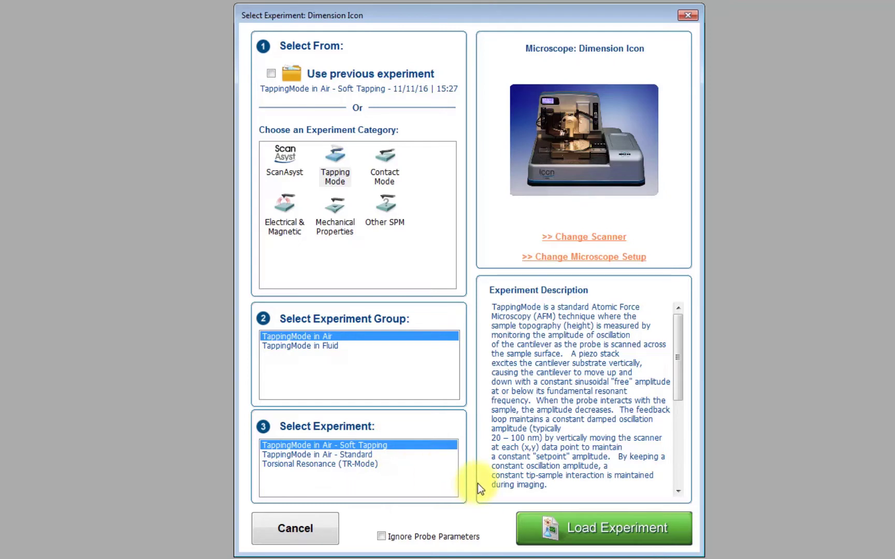
left_click(591, 525)
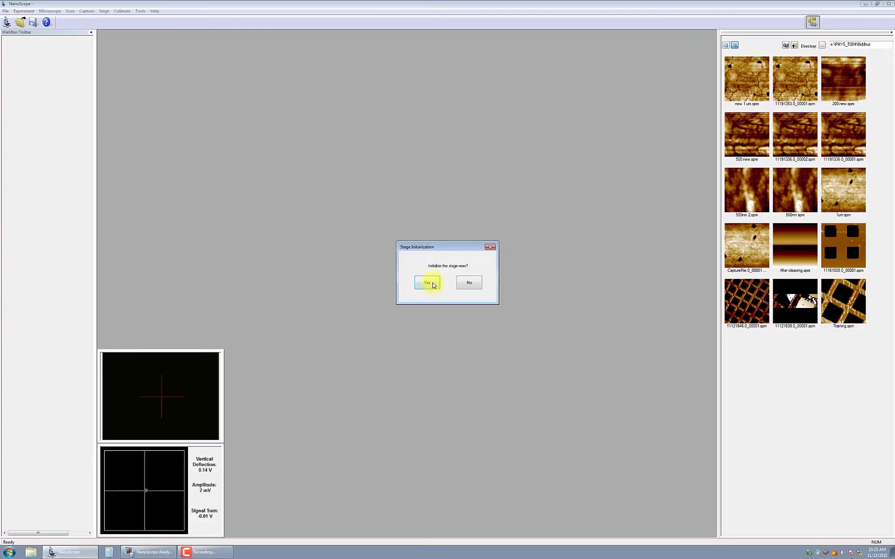
Initialize the stage and decline returning to the original X, Y and optical positions.
left_click(428, 283)
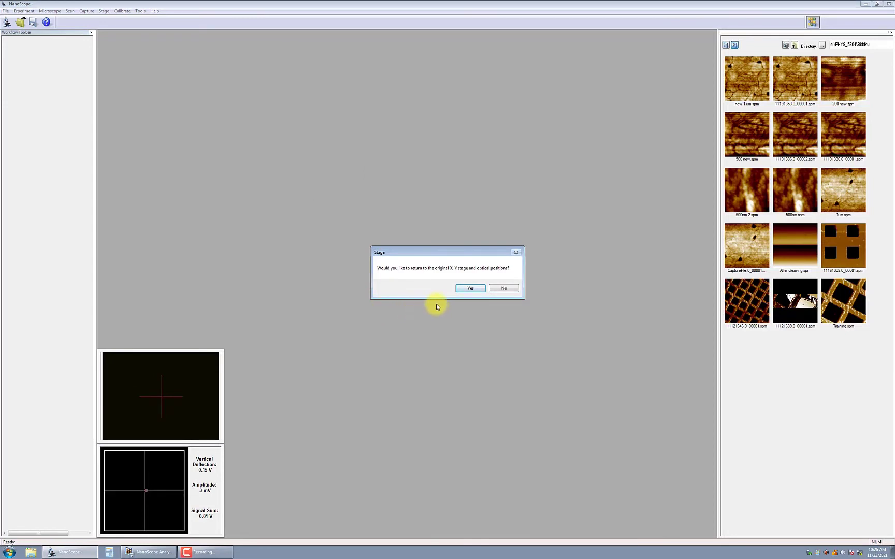
left_click(504, 290)
left_click(504, 289)
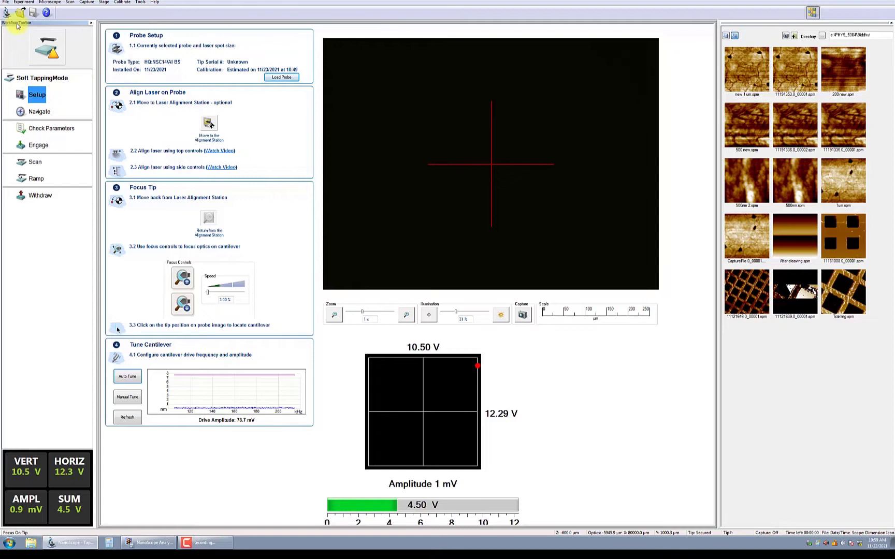
Set the probe type to HQ:NSC14/Al BS and save the probe configuration.
left_click(280, 78)
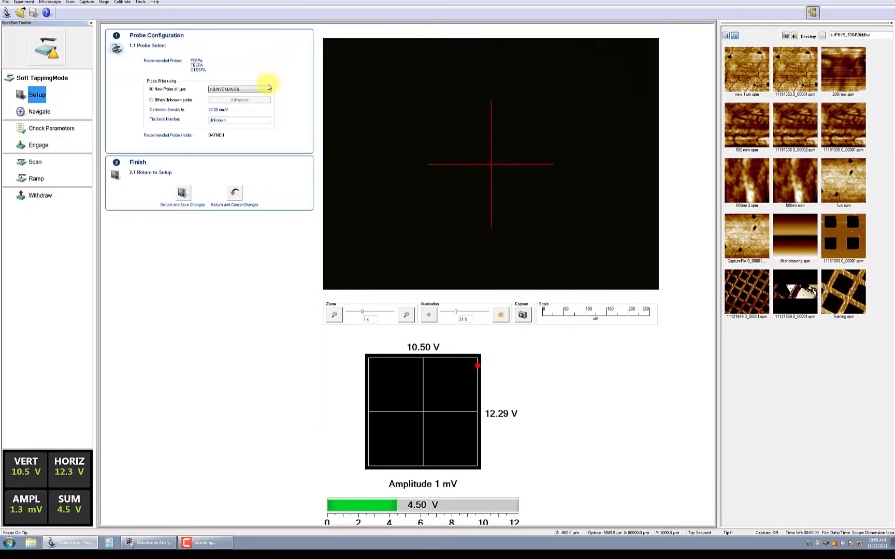
left_click(265, 88)
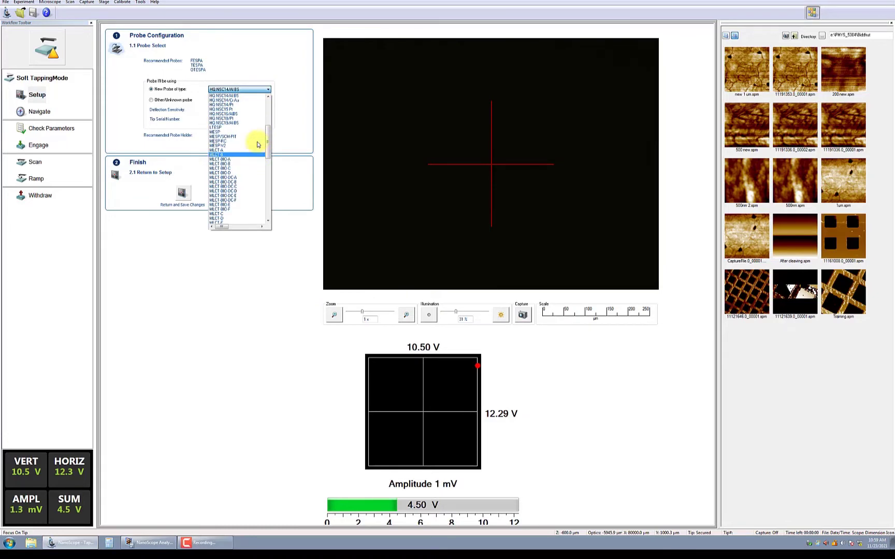
left_click(247, 96)
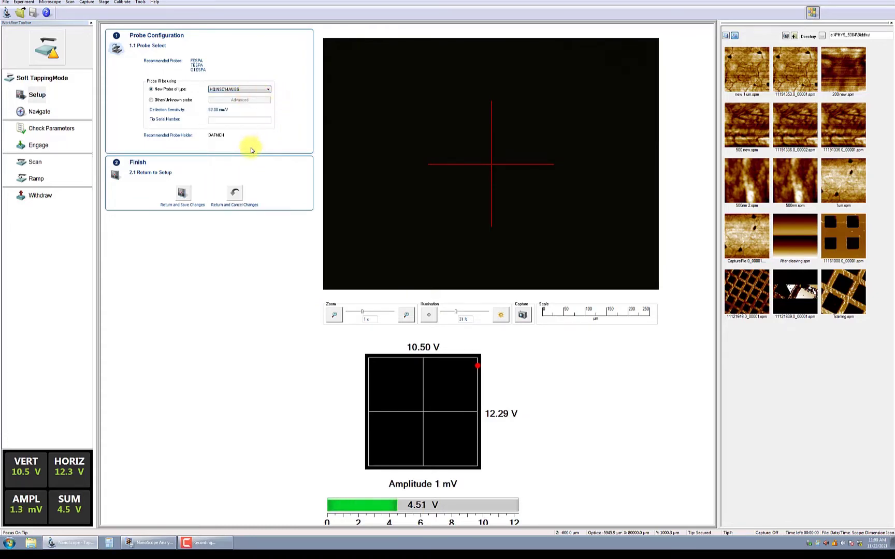
left_click(181, 199)
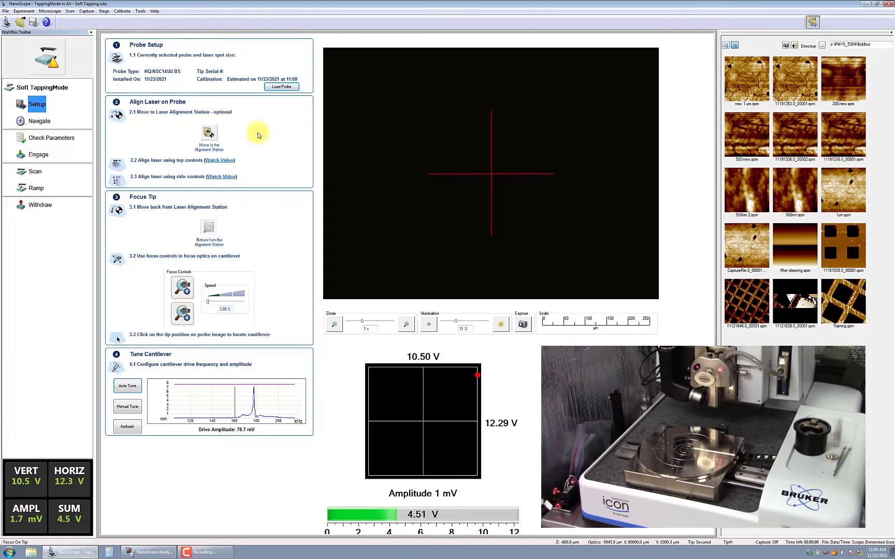
Move the stage to the optical standard alignment station, confirming the prompt.
left_click(207, 134)
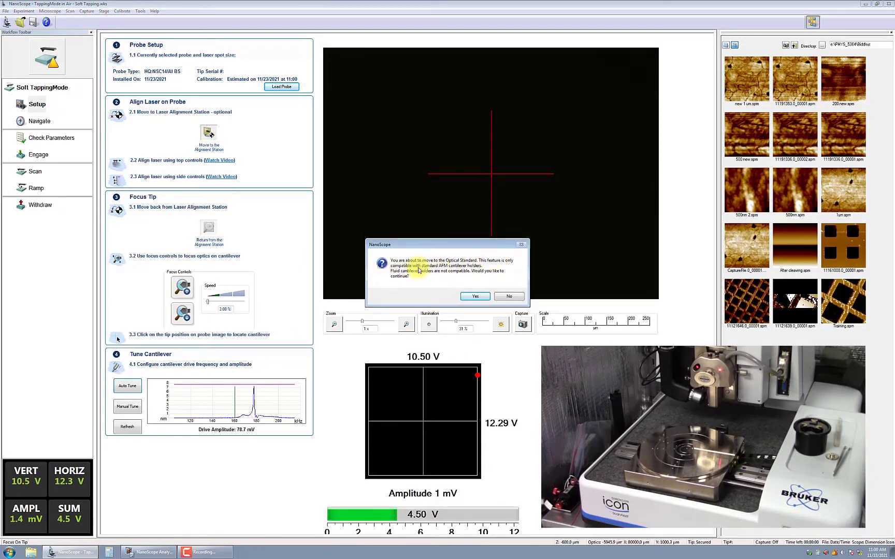
left_click(475, 299)
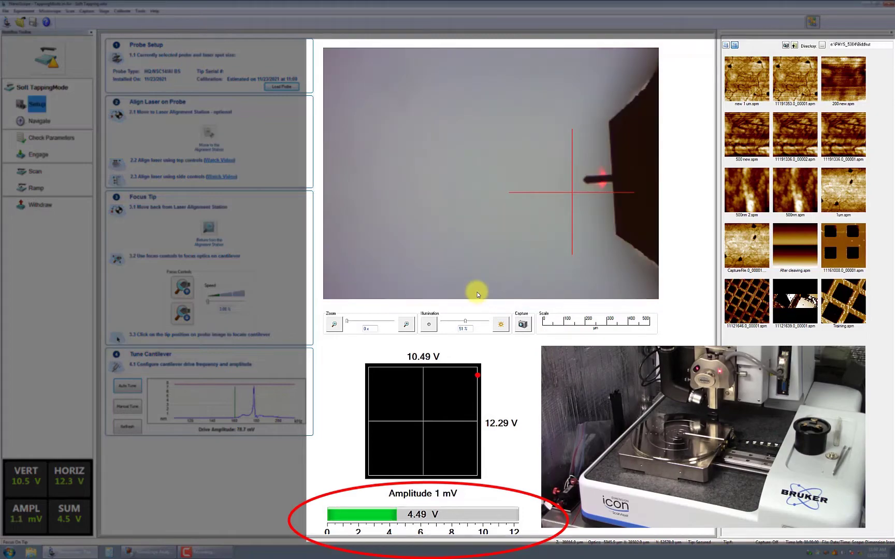
Mark the cantilever tip, zoom the camera to 2x, set illumination to 58%, and focus upward.
left_click(580, 182)
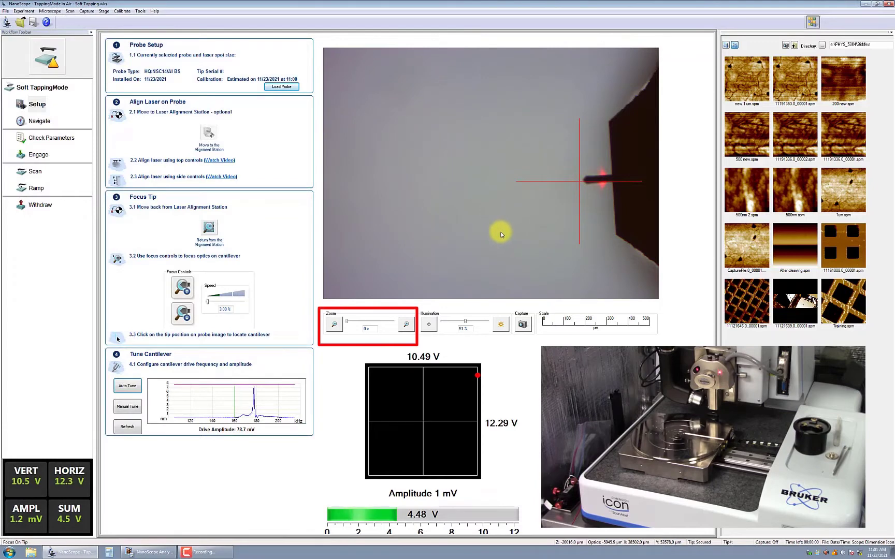
left_click(405, 323)
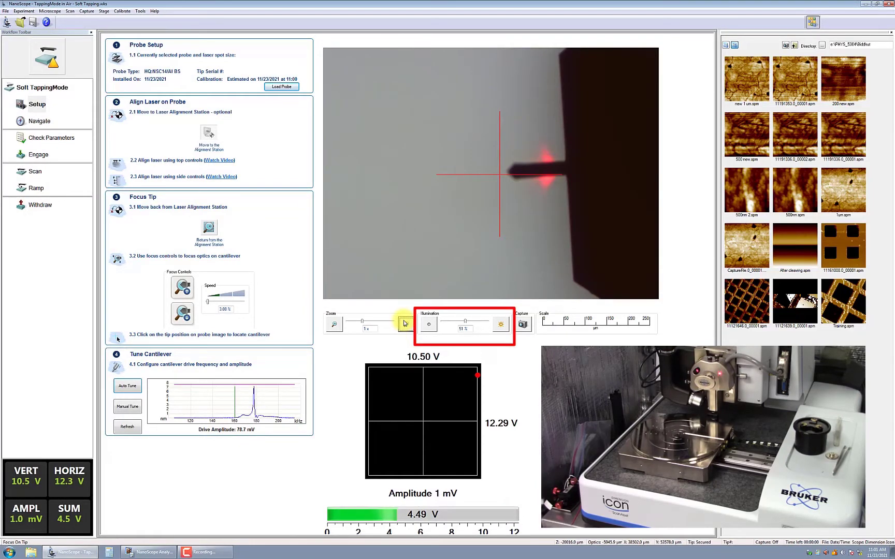
left_click(405, 324)
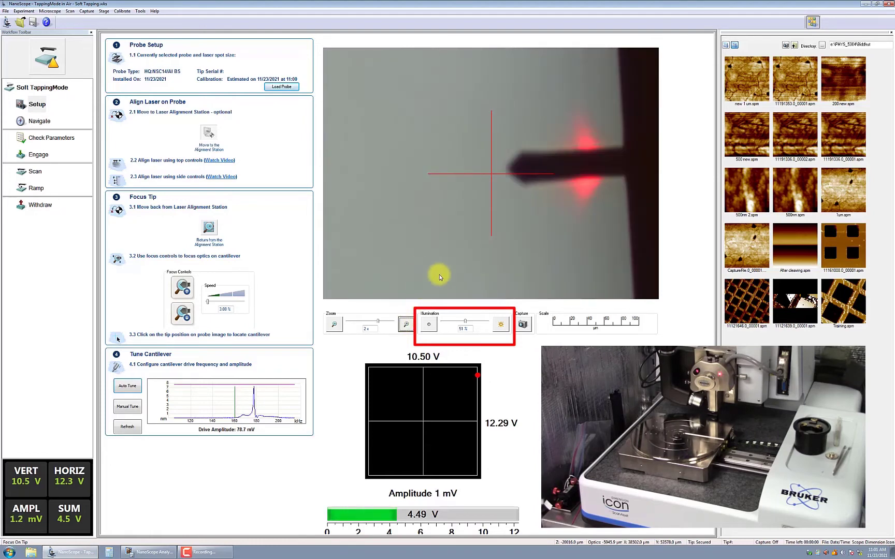
left_click(501, 323)
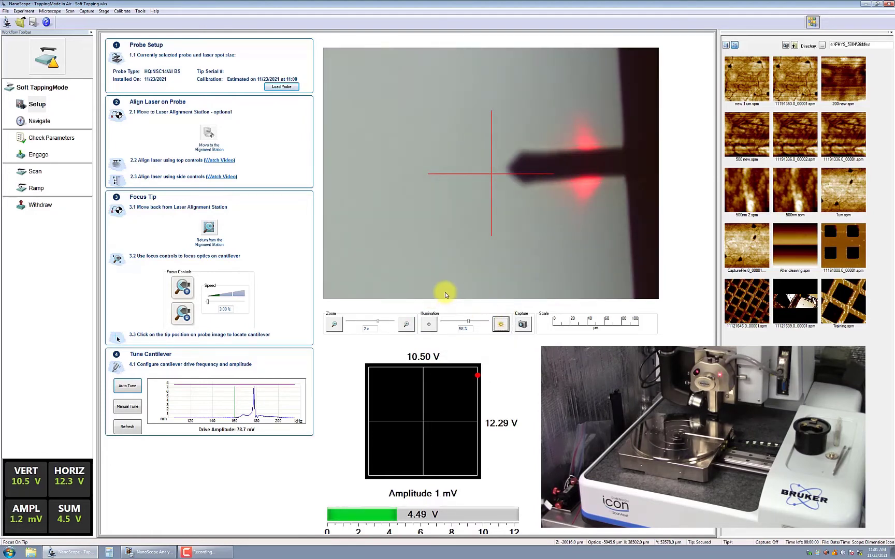
left_click(183, 289)
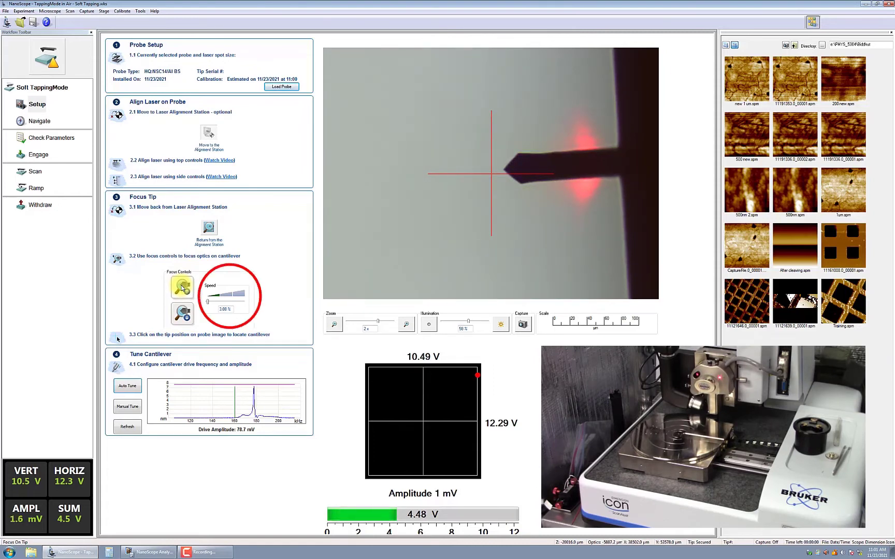
Zoom the camera to 3x and back to 2x to check the laser on the cantilever.
left_click(407, 324)
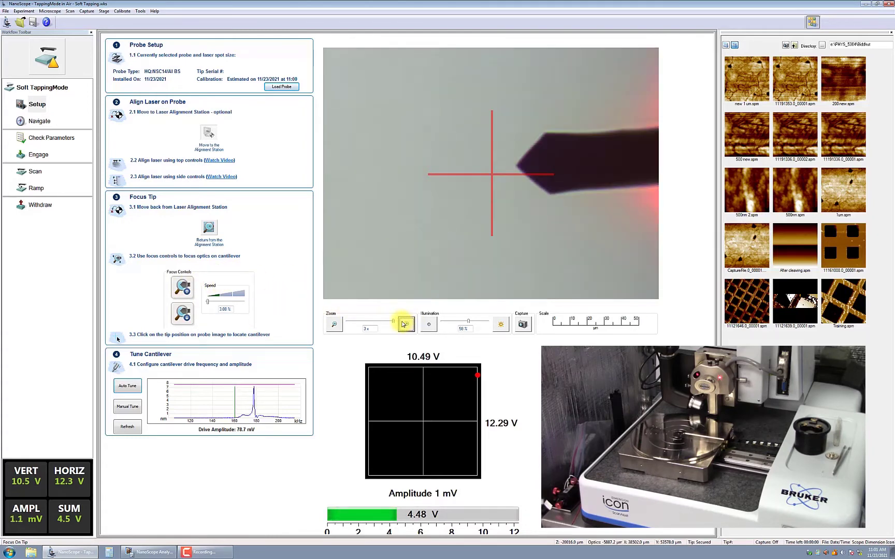
left_click(334, 326)
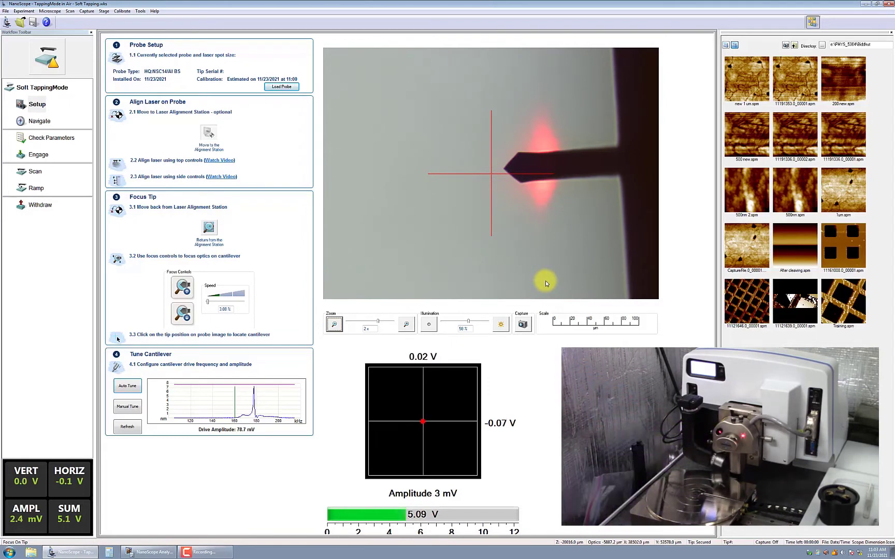
Return the stage from the alignment station, declining the sample analysis position.
left_click(209, 229)
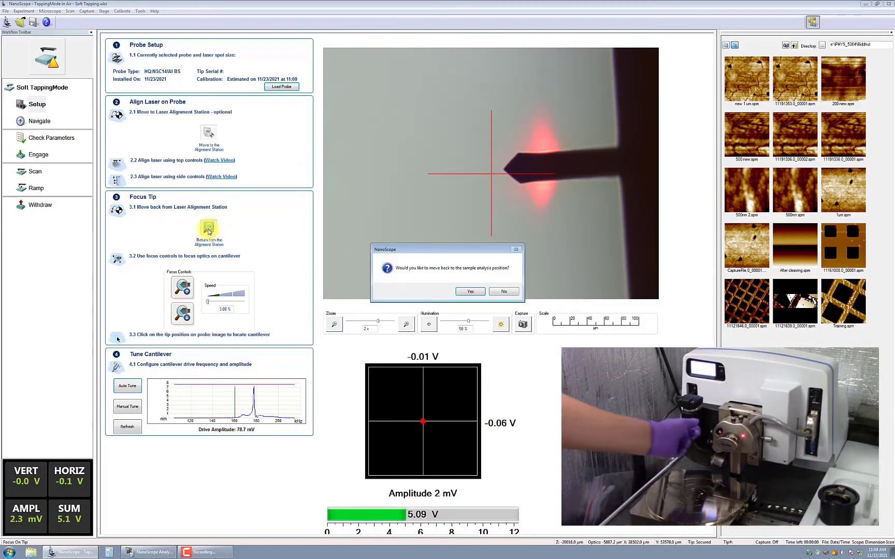
left_click(510, 291)
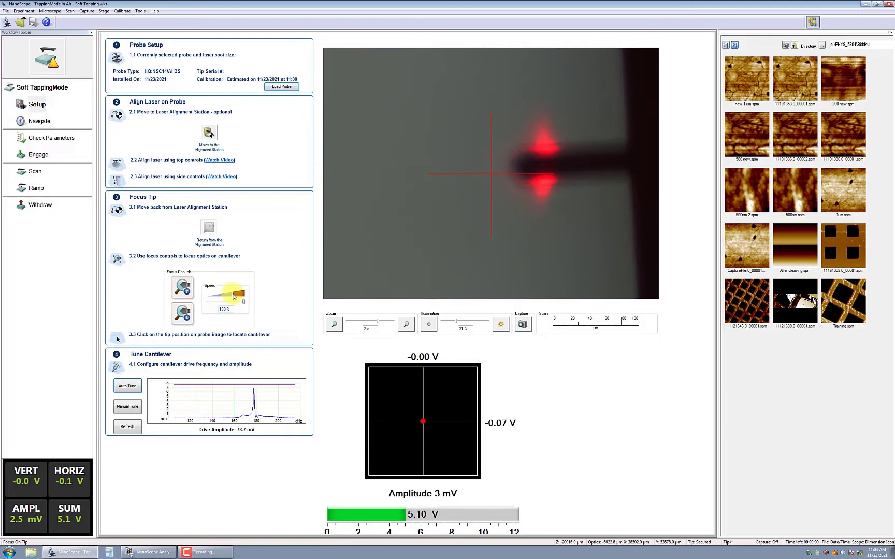
Focus the optics sharply on the cantilever tip and lower the focus speed to 3%.
left_click(185, 311)
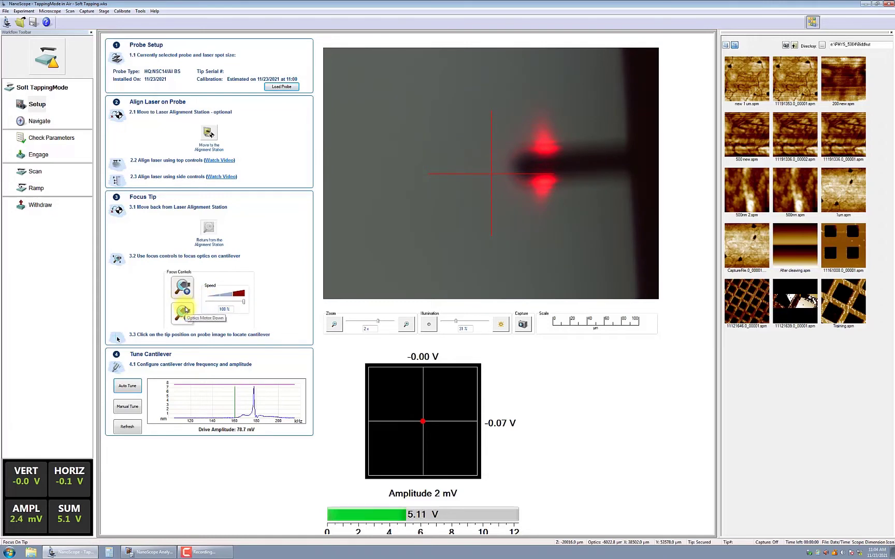
left_click(185, 311)
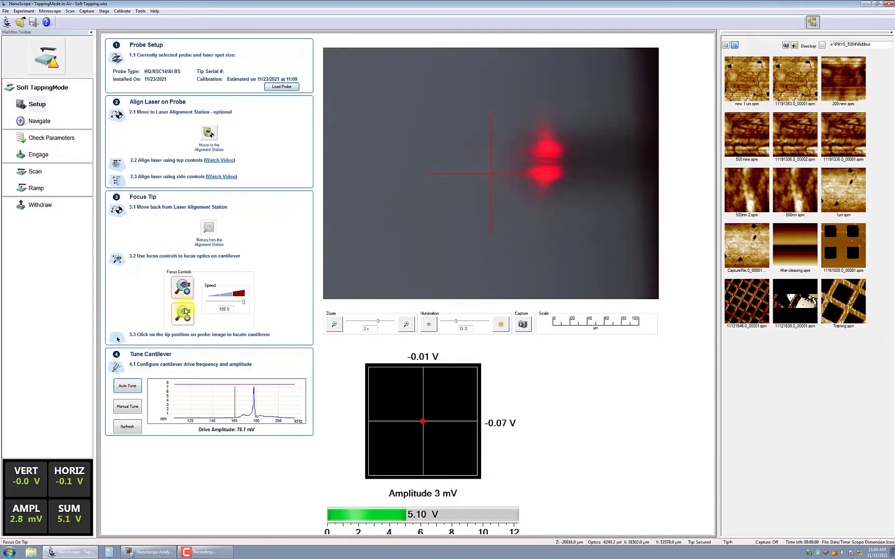
left_click(182, 291)
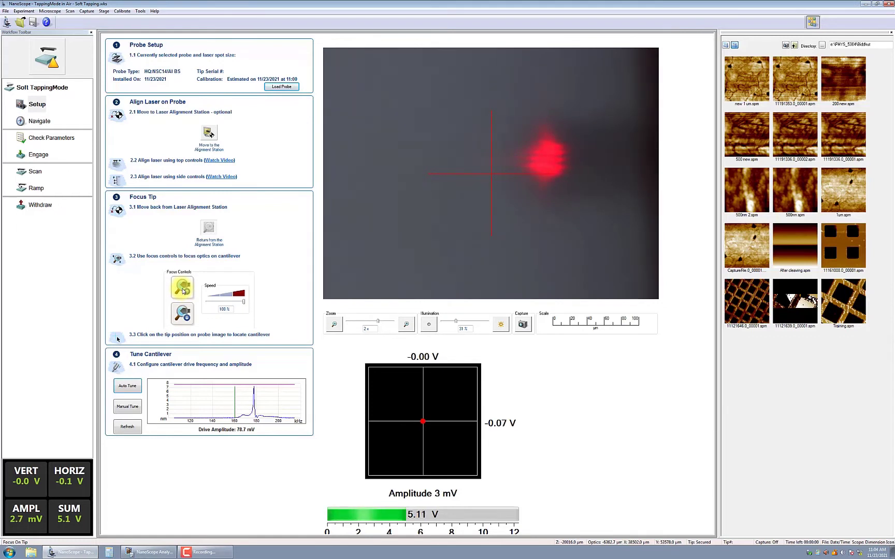
left_click(203, 288)
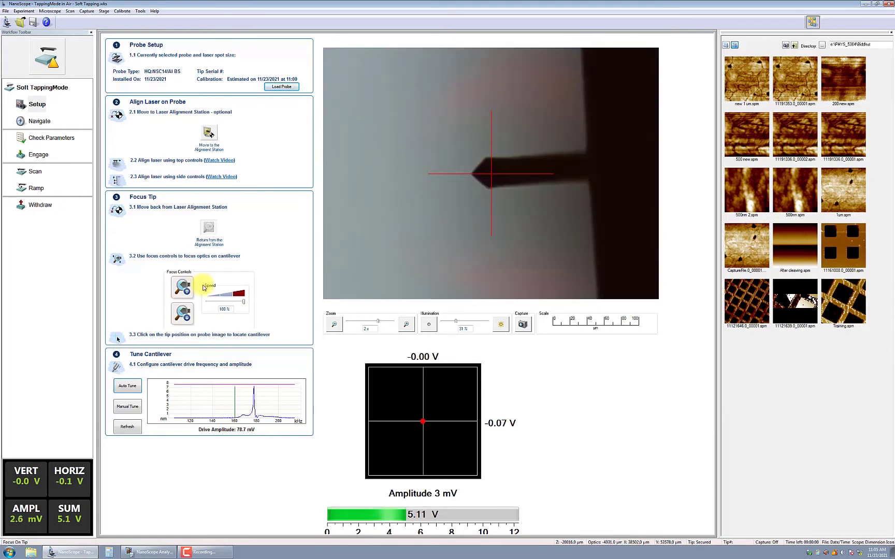
left_click(227, 294)
left_click(220, 297)
left_click(183, 289)
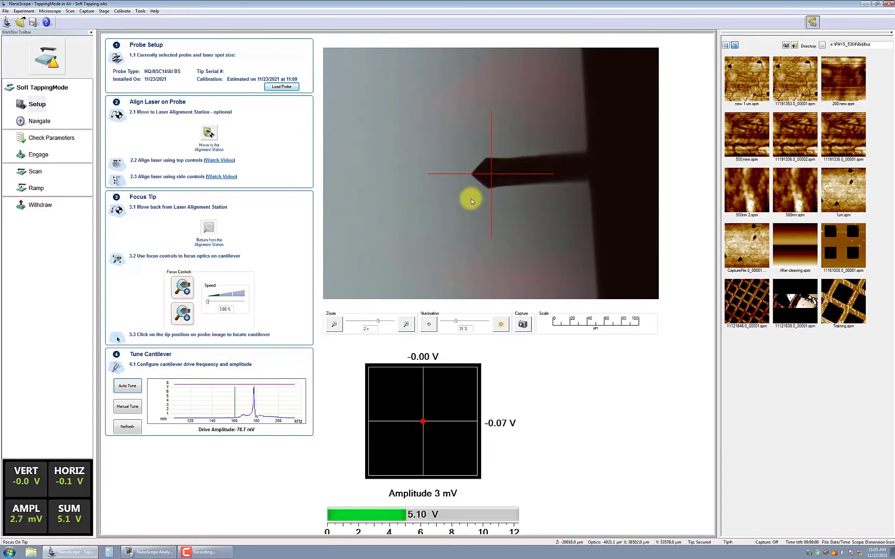
Mark the probe tip on the cantilever image and auto-tune the resonance to about 177.3 kHz.
left_click_drag(471, 199, 487, 185)
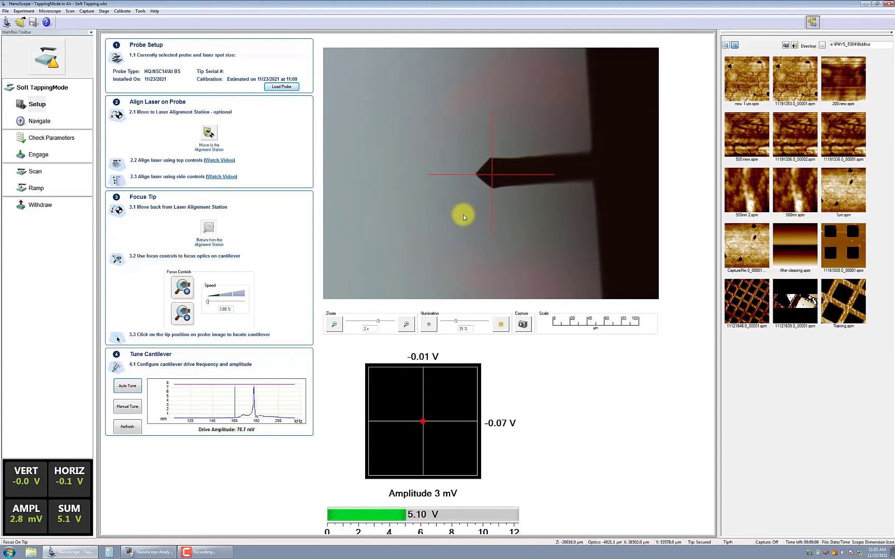
left_click(129, 390)
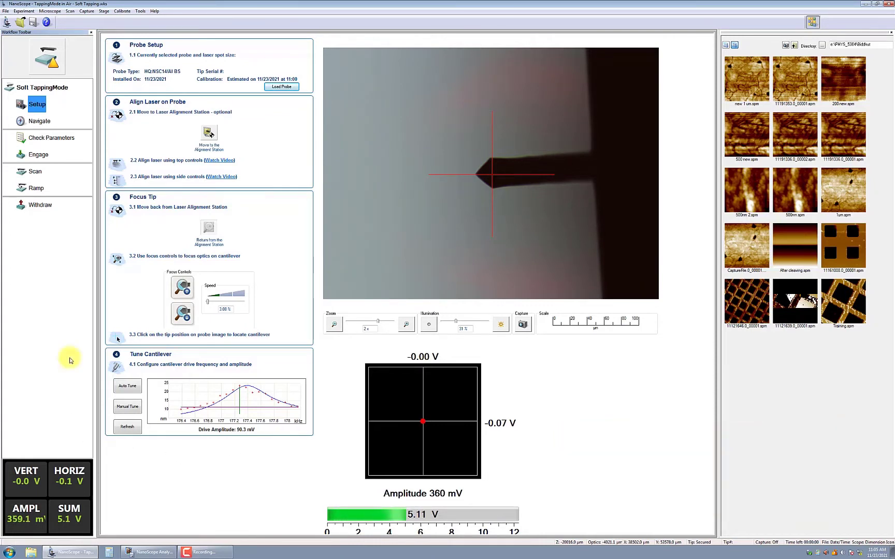
Switch to the Navigate step and send the stage to the sample load position.
left_click(39, 123)
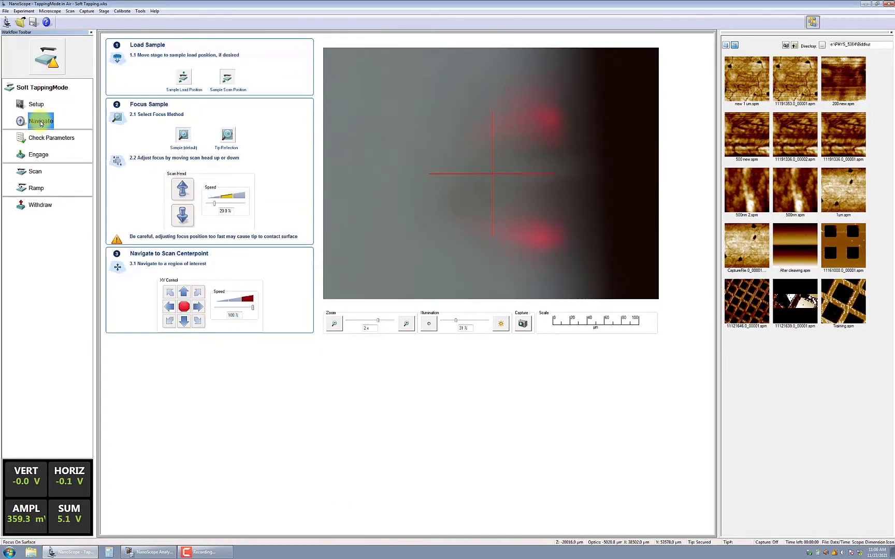
left_click(181, 80)
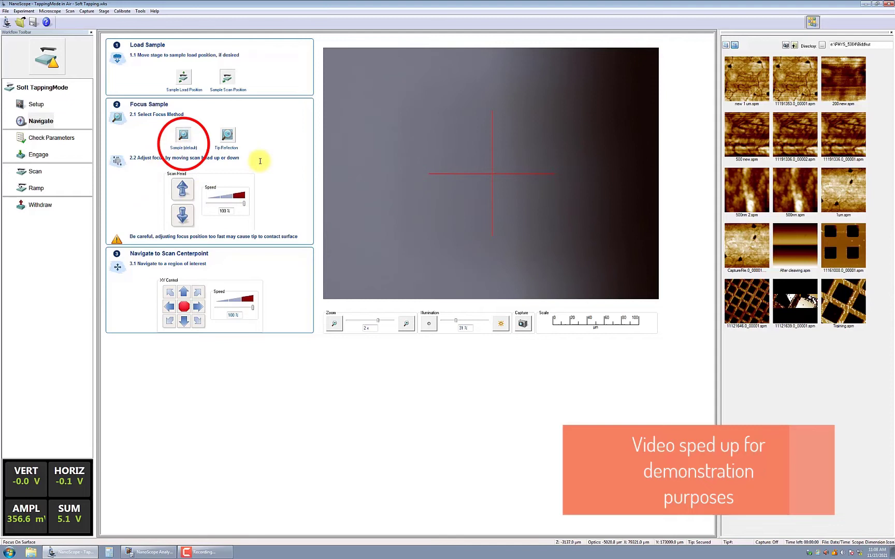
Zoom the camera to 1x, set scan head speed to 20%, and lower the head until the sample surface appears.
left_click(334, 324)
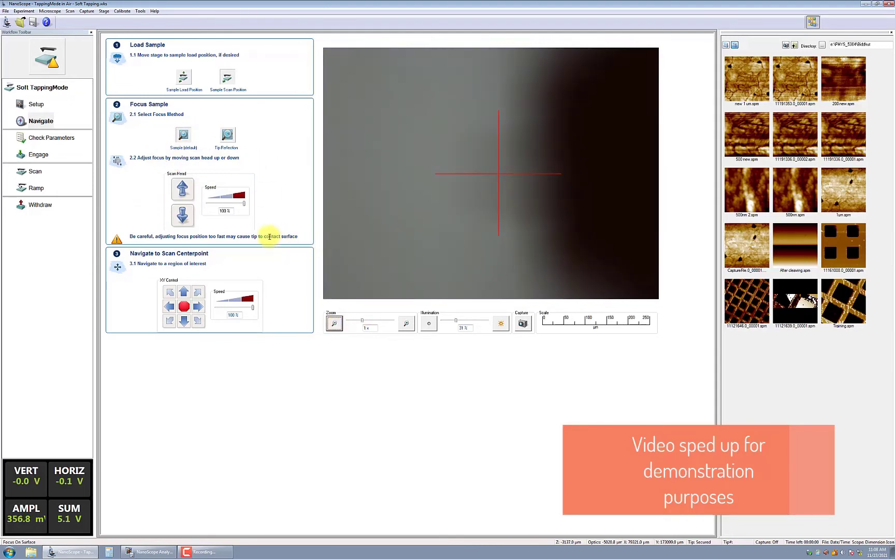
left_click_drag(228, 197, 214, 200)
left_click(190, 217)
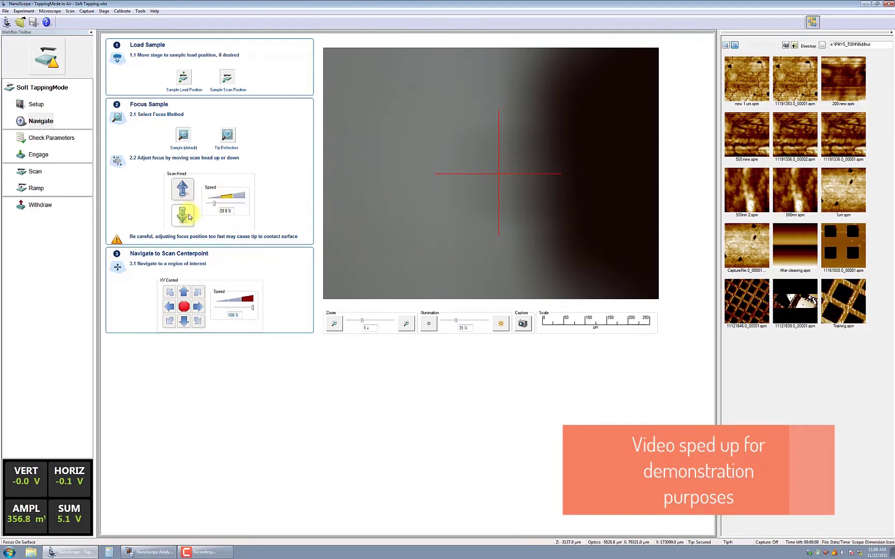
left_click(184, 218)
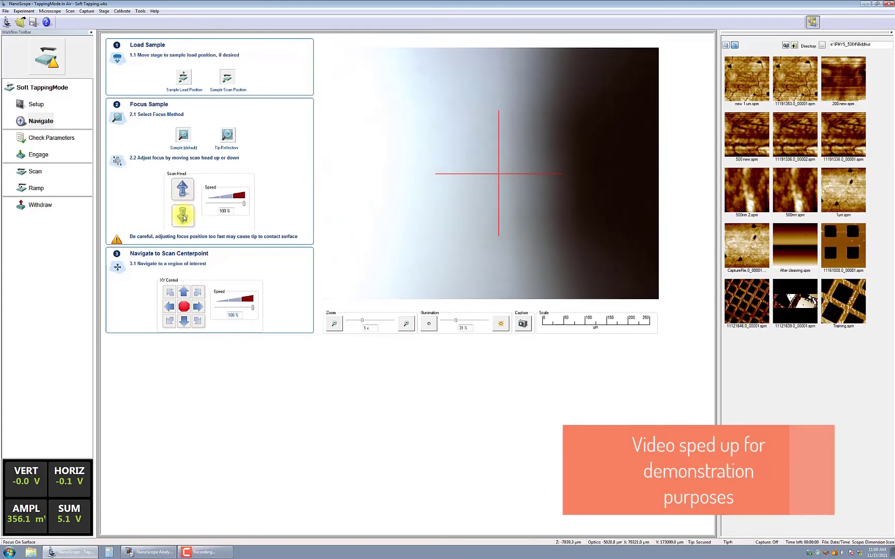
scroll(186, 218, "down", 8)
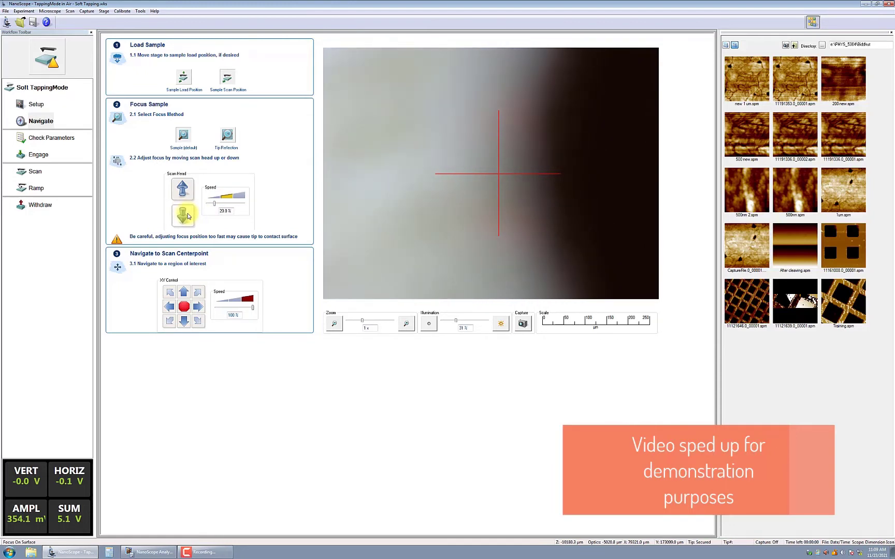
scroll(189, 217, "down", 3)
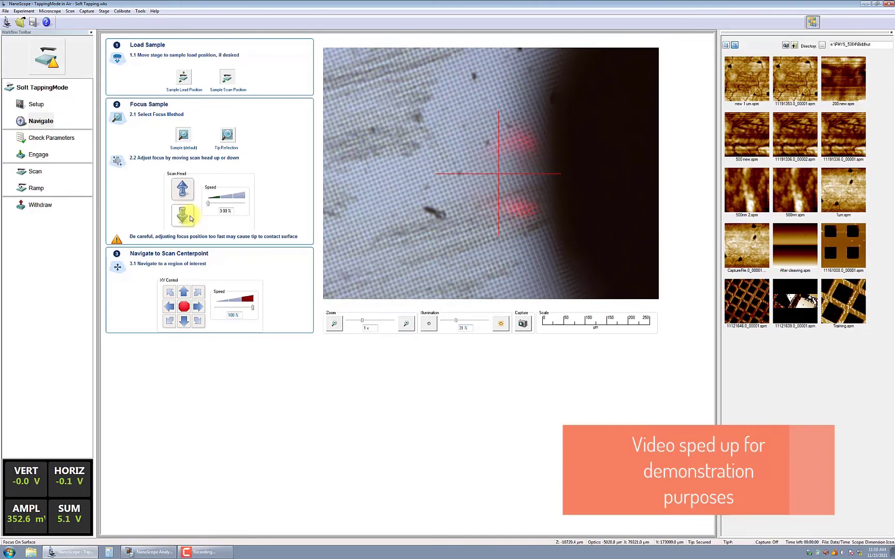
Zoom in to 3x and adjust the scan head up and down until the grid is sharply focused.
left_click(408, 324)
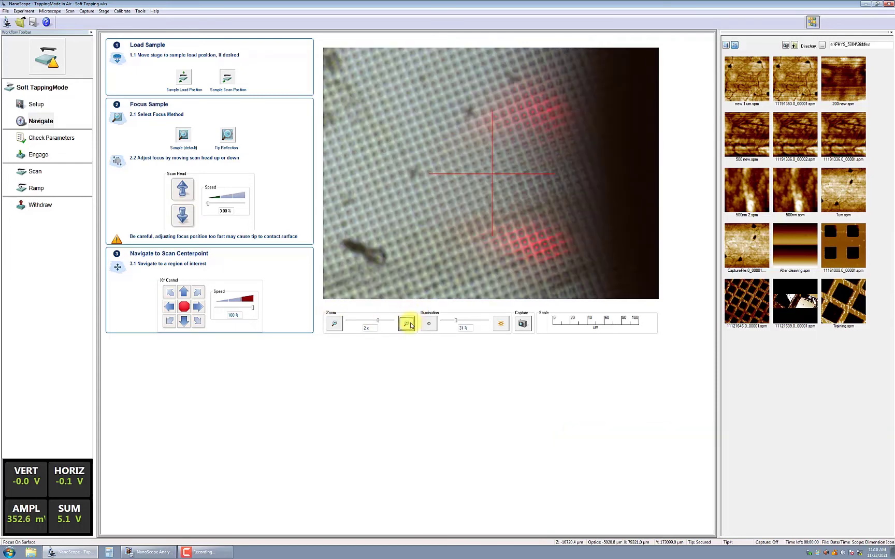
left_click(184, 214)
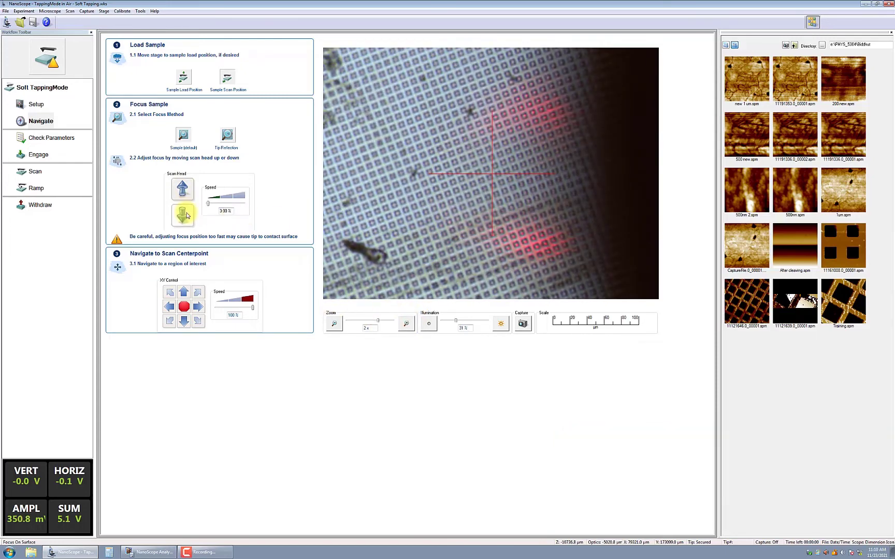
left_click(407, 324)
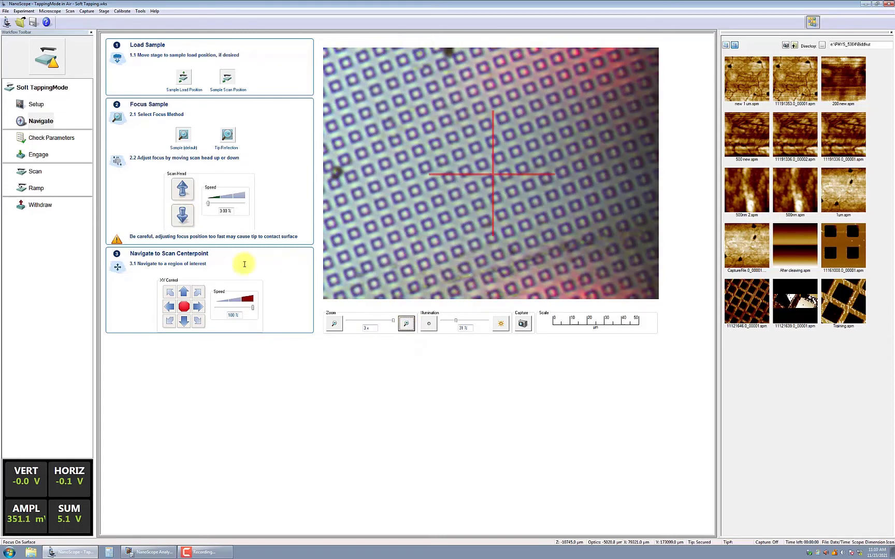
left_click(191, 224)
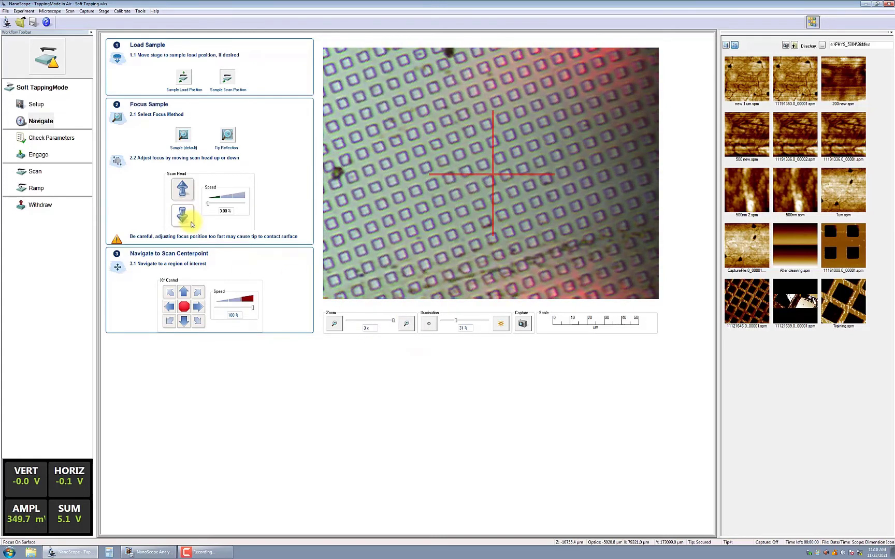
left_click(190, 193)
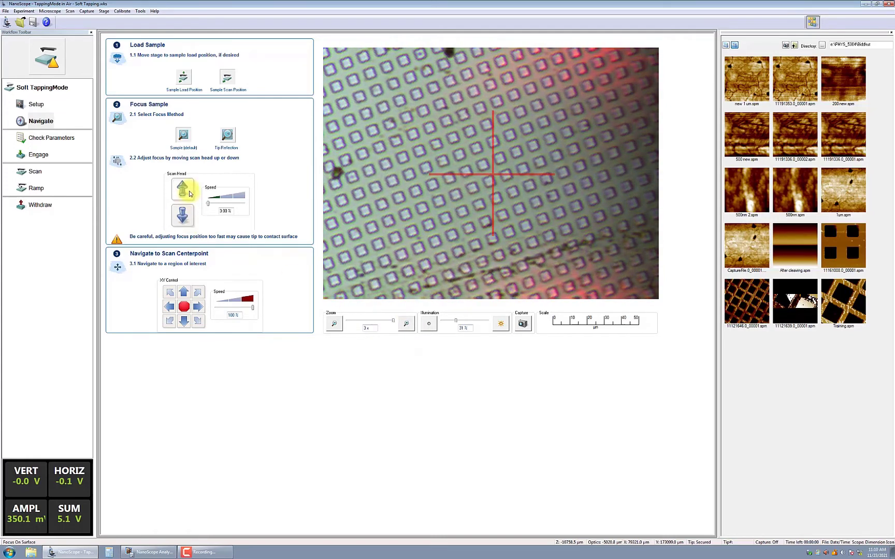
Return to 2x, slow XY stage speed to 5%, and nudge the stage to a scan region.
left_click(337, 326)
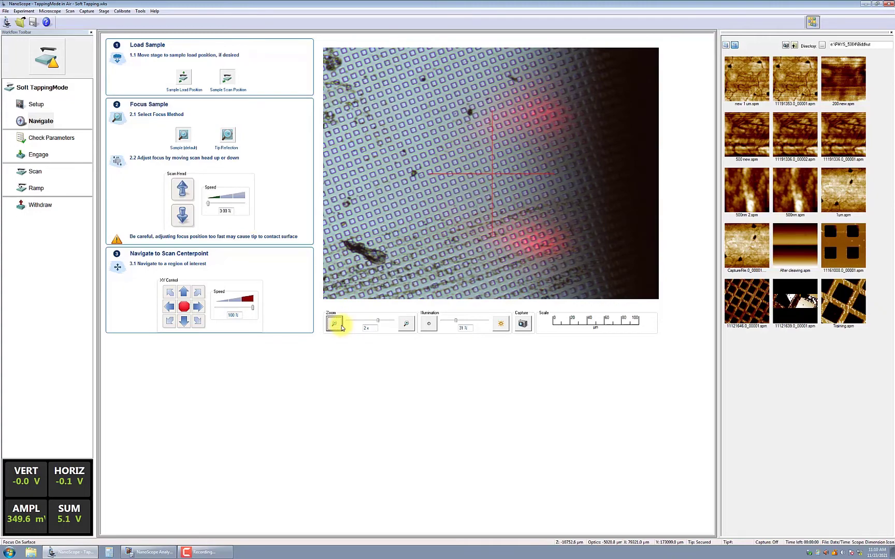
left_click(200, 307)
left_click(218, 307)
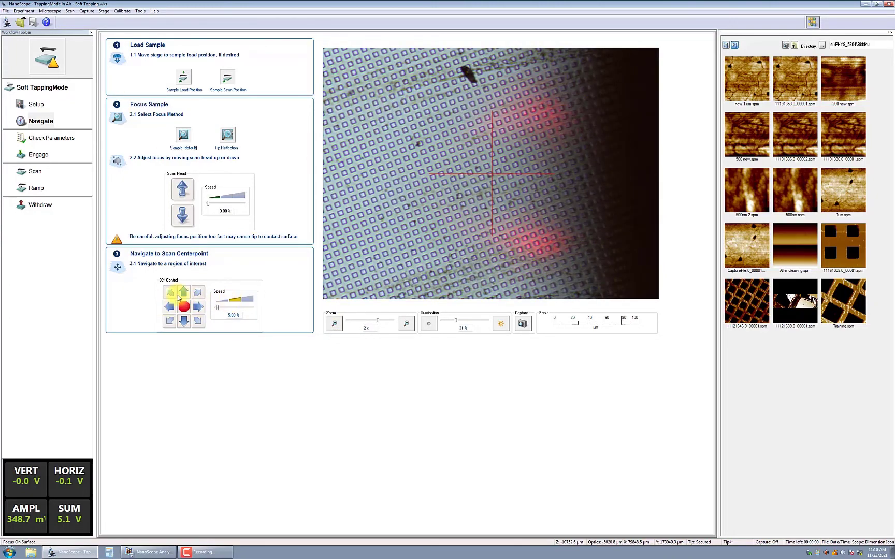
left_click(169, 307)
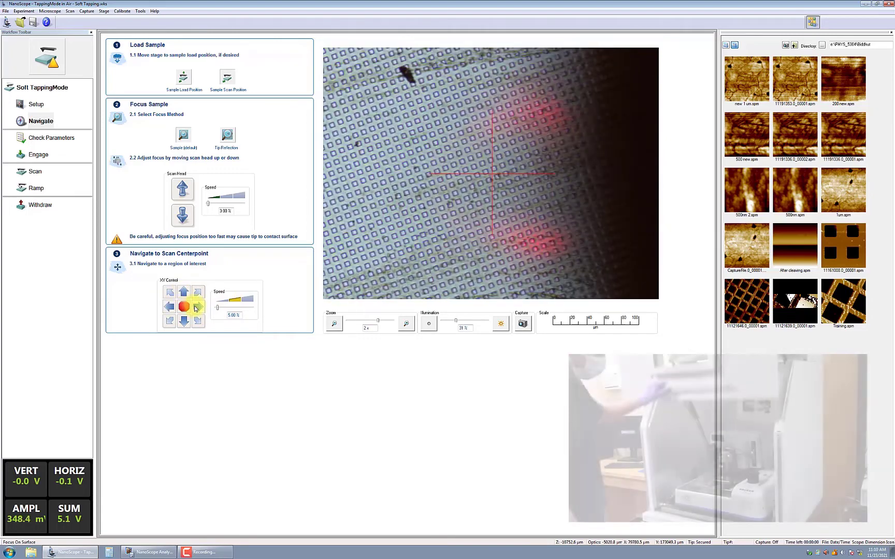
left_click(197, 307)
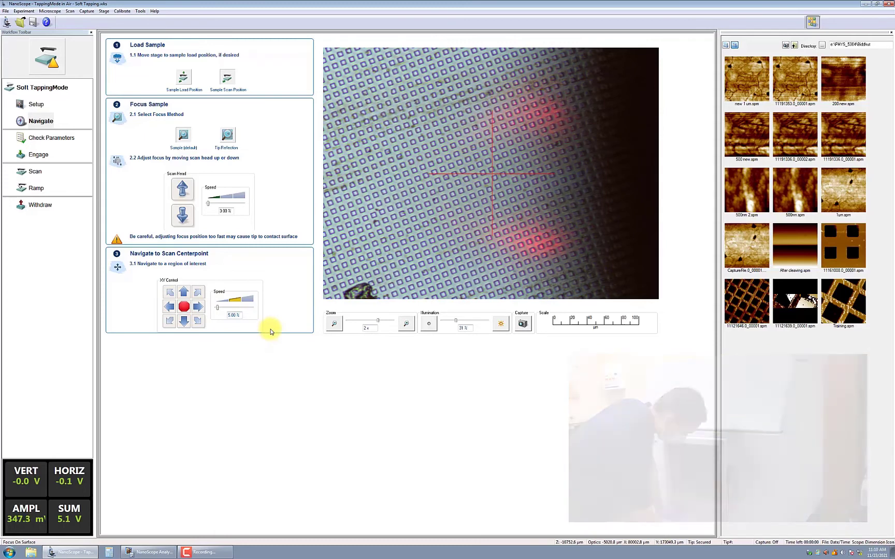
Show Check Parameters and select the 11.20 nm Amplitude Setpoint for replacement with 20 nm.
left_click(42, 140)
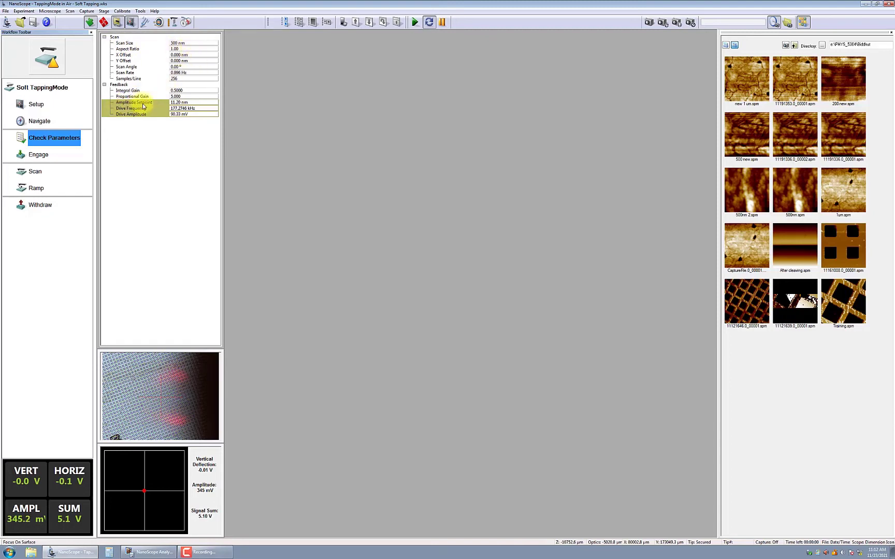
left_click(190, 102)
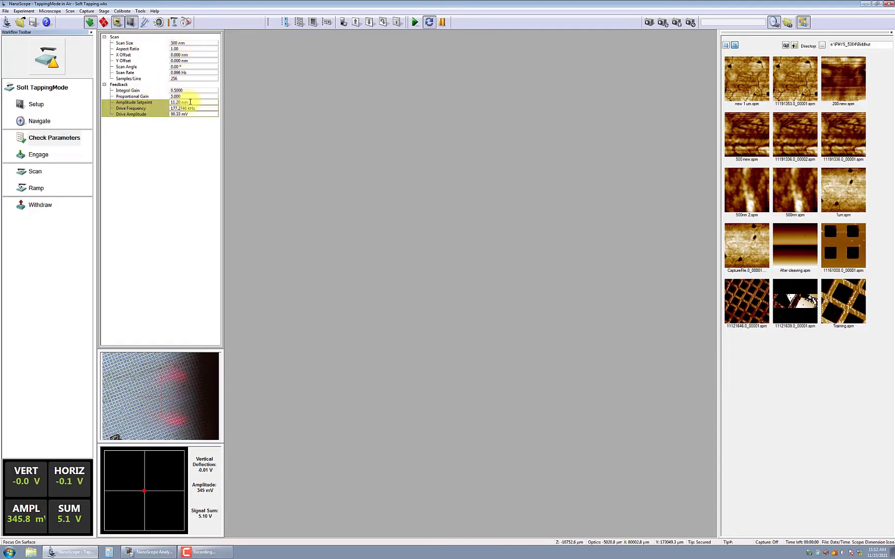
left_click(191, 100)
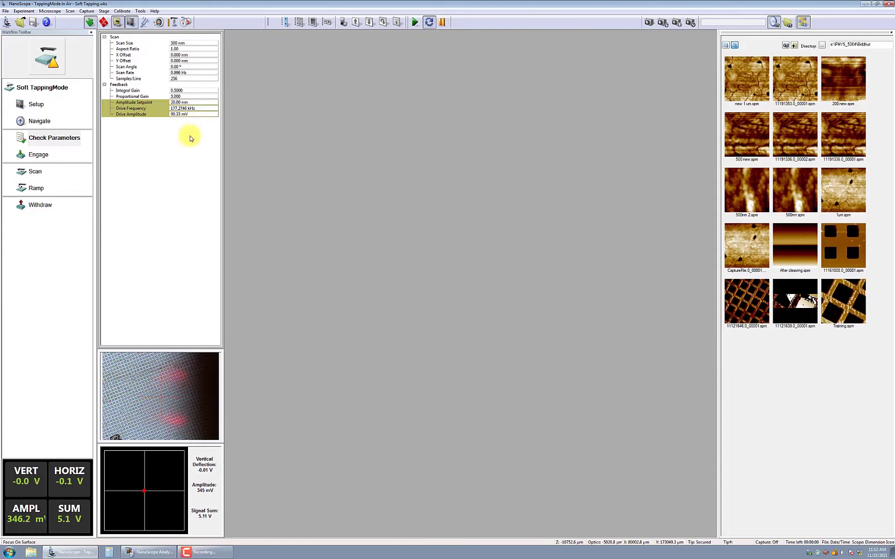
Engage the tip, then Auto Tune the cantilever on the surface, giving 129.6 mV drive at 177.2329 kHz.
left_click(40, 154)
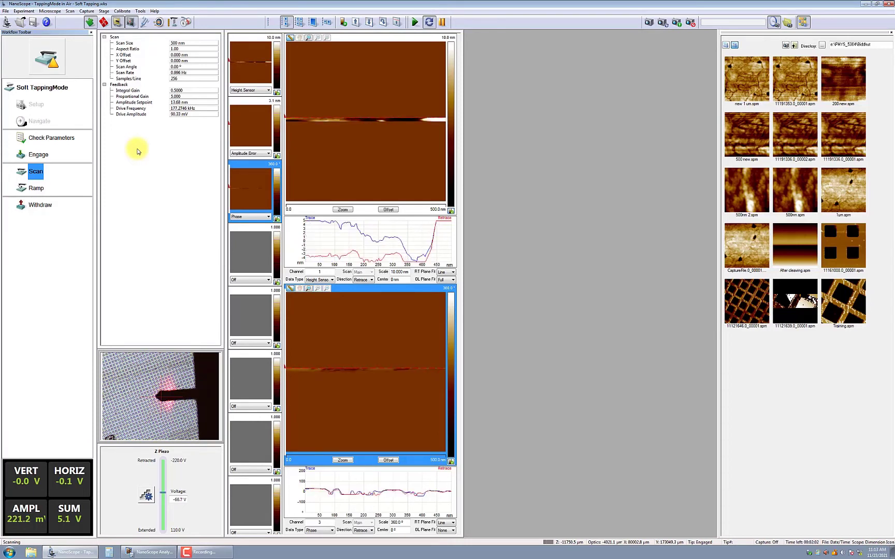
left_click(145, 24)
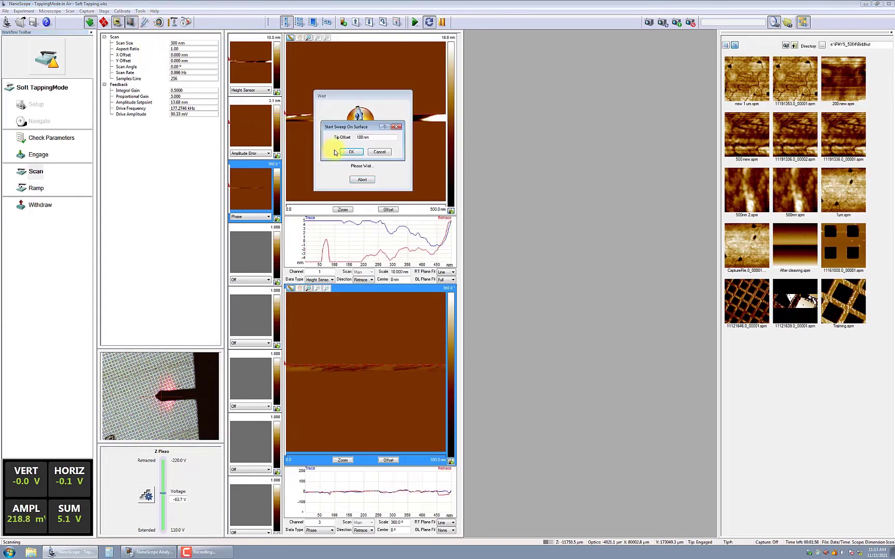
left_click(347, 151)
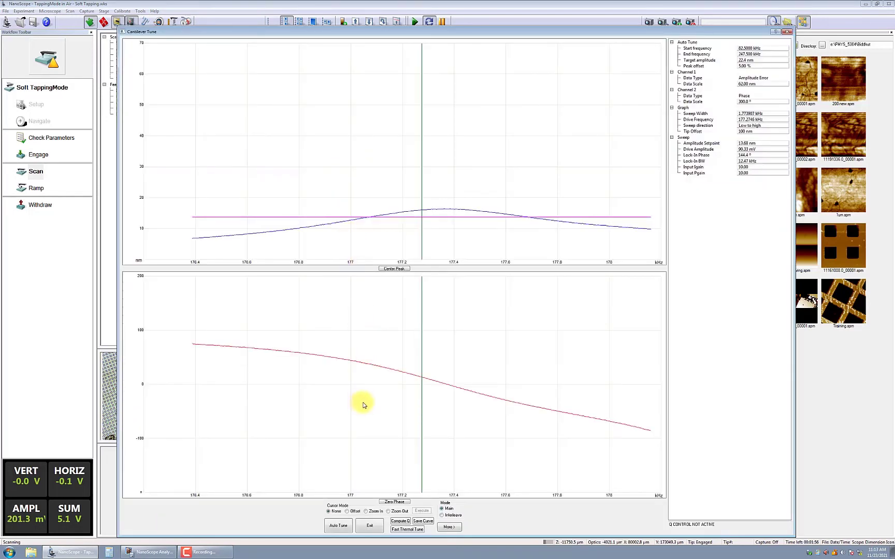
left_click(338, 526)
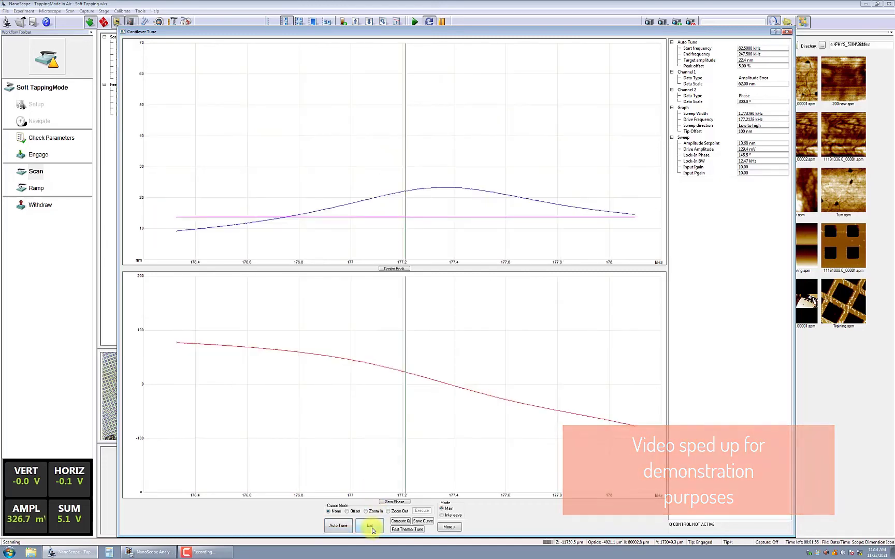
Exit Cantilever Tune to return to the live height, amplitude error and phase images.
left_click(371, 526)
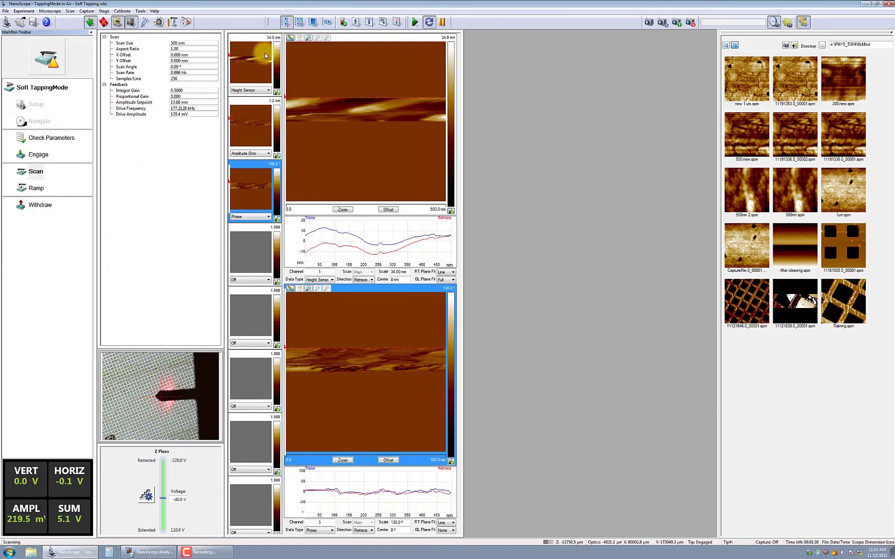
Switch to the four-channel layout and set Channel 4's data type to TM Deflection.
left_click(300, 24)
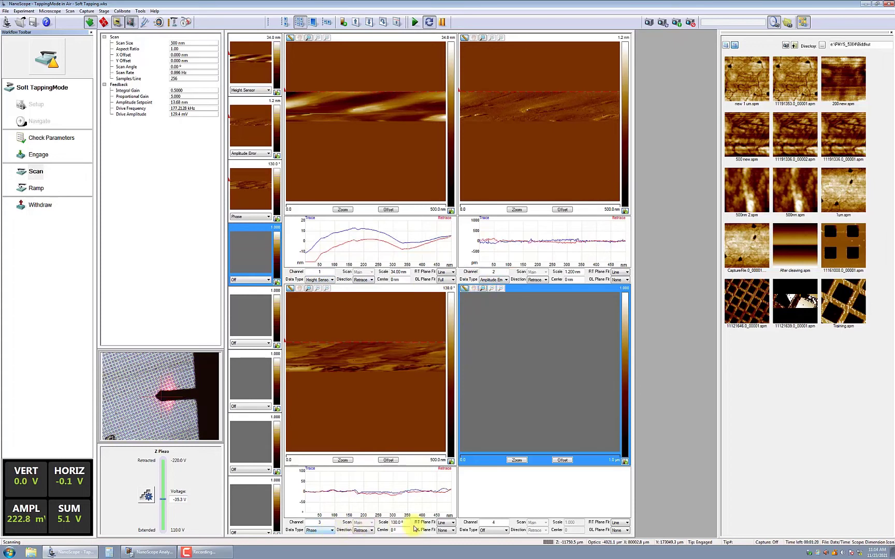
left_click(489, 531)
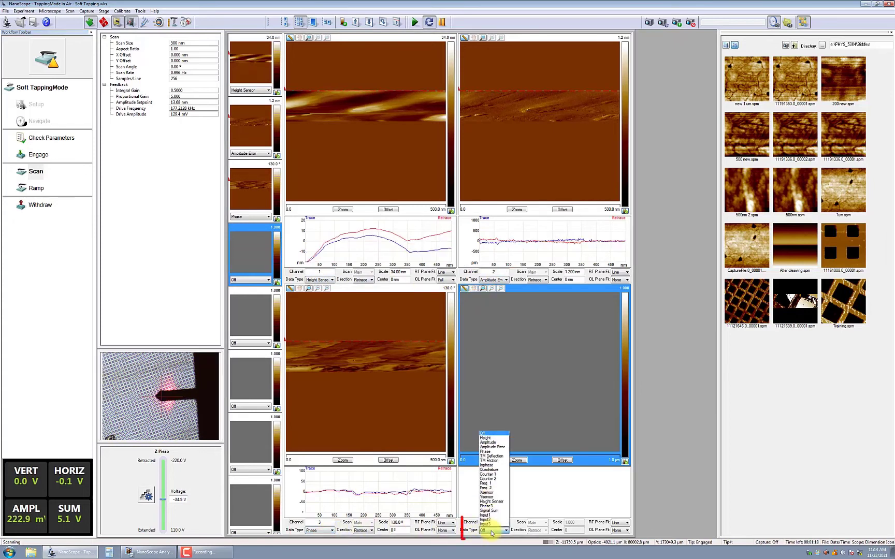
left_click(492, 457)
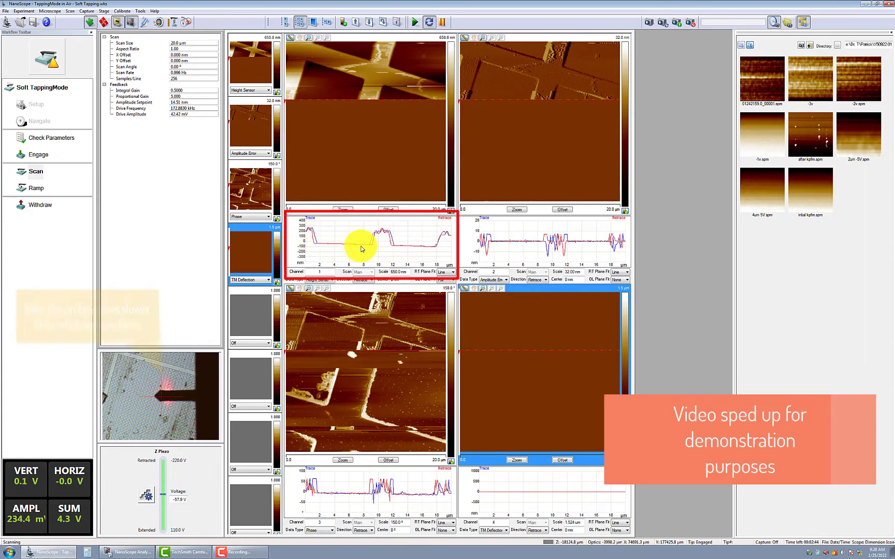
Enter an integral gain of 5, then step it down with the arrow keys to 2.397.
left_click(188, 91)
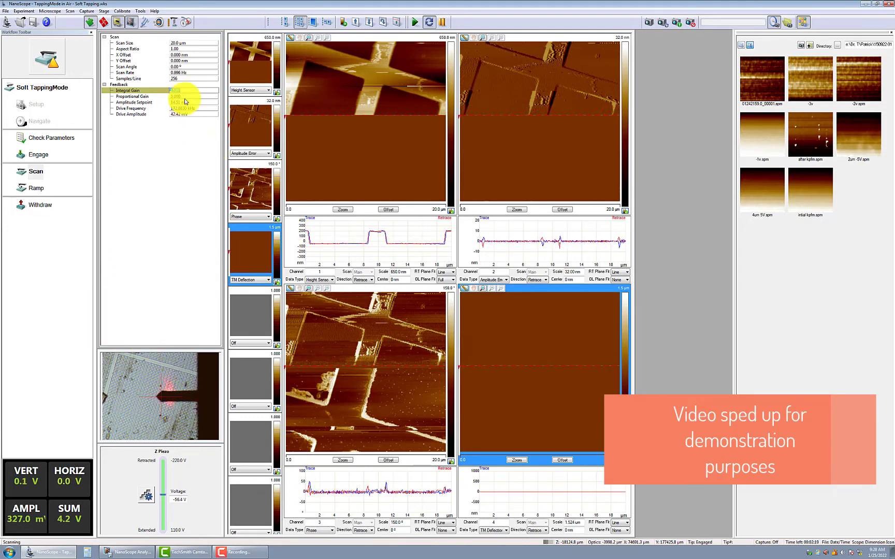
left_click(186, 91)
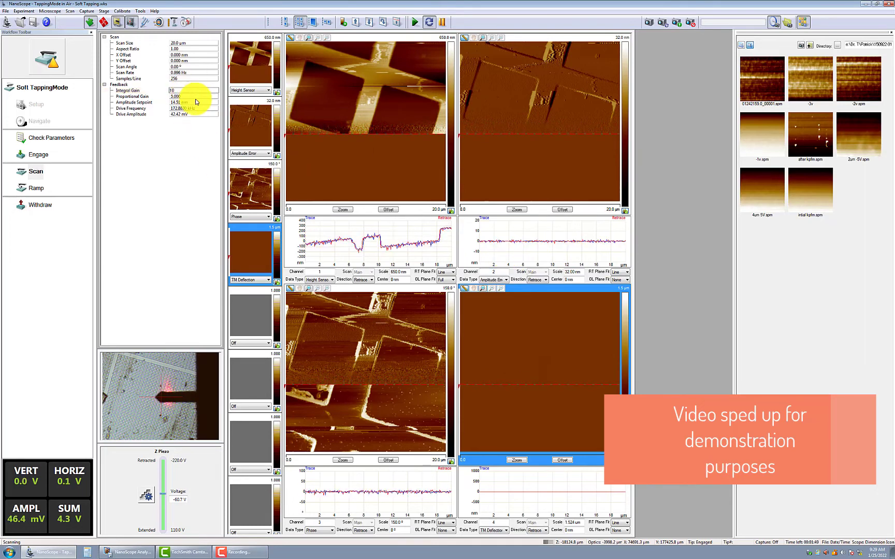
type("5")
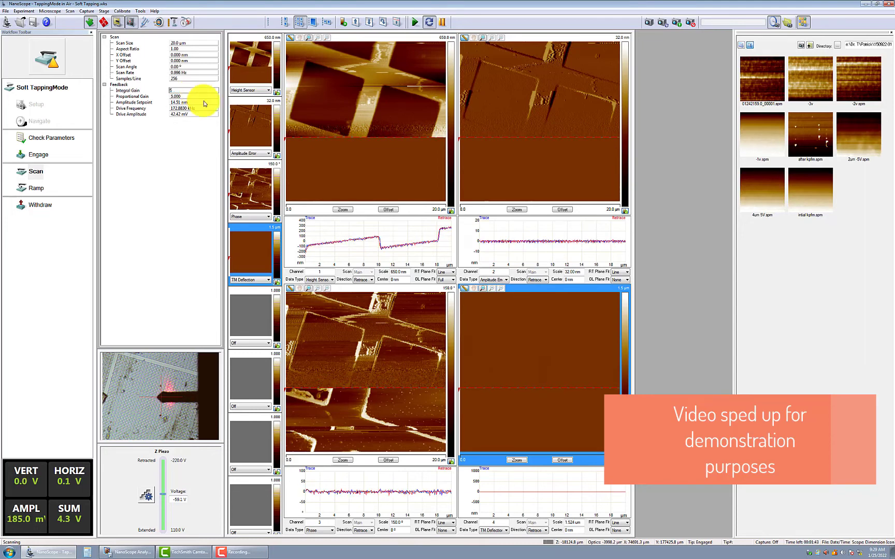
left_click(200, 95)
left_click(192, 91)
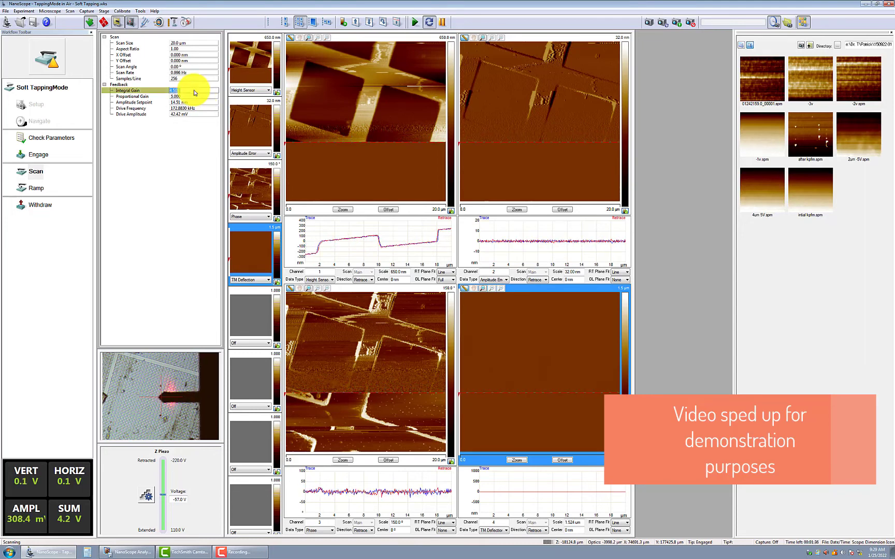
key("Down")
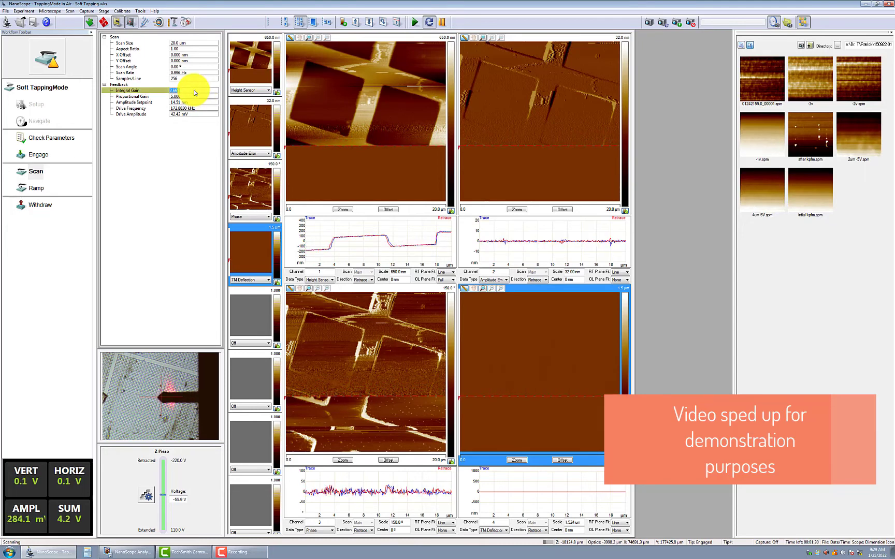
key("Down")
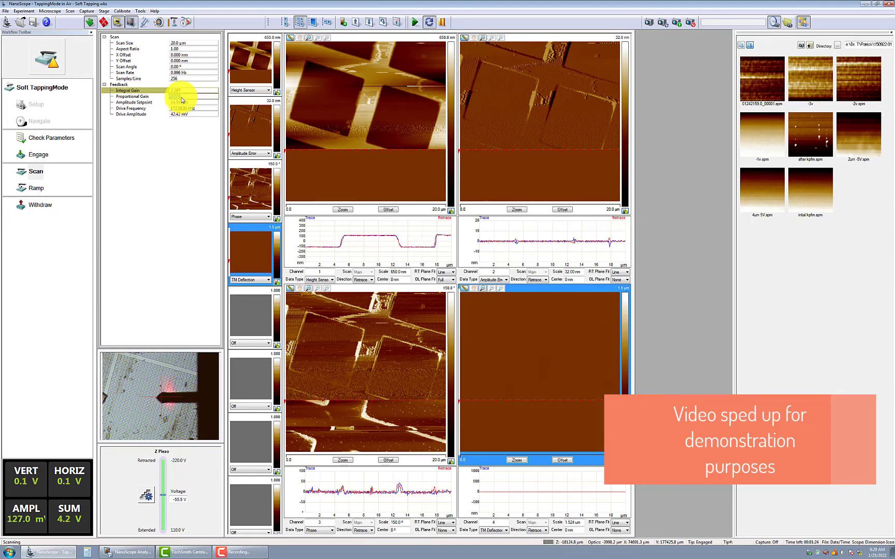
left_click(181, 98)
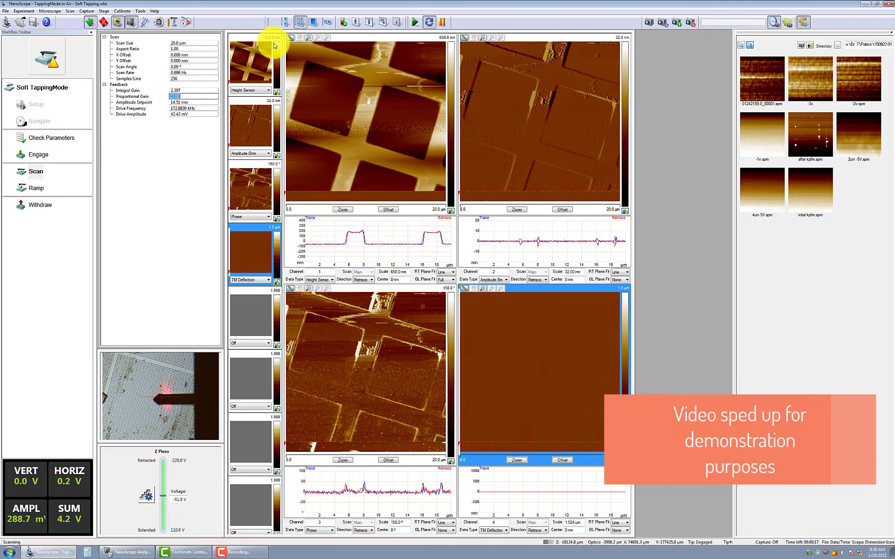
Switch to the two-channel layout and enter a new Scan Size value of 4, applying it with Enter.
left_click(284, 22)
left_click(196, 44)
type("4")
key("Return")
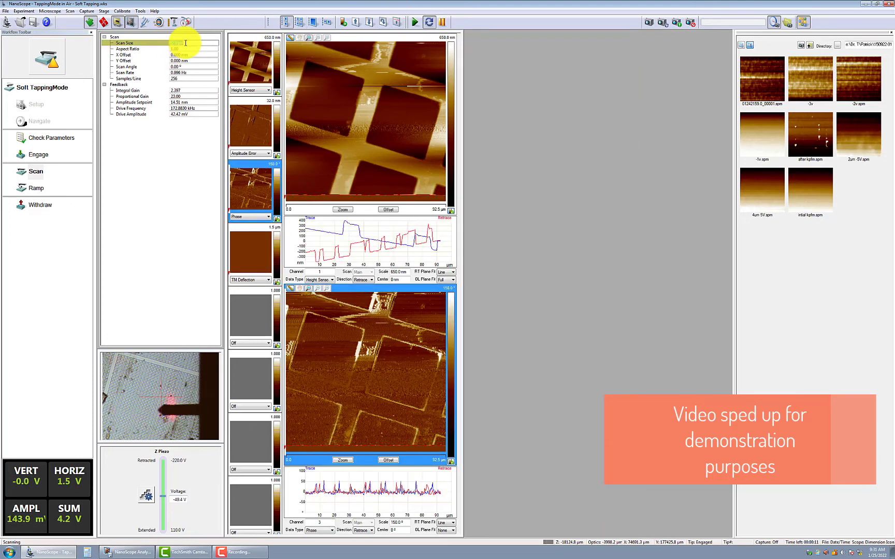
key("Return")
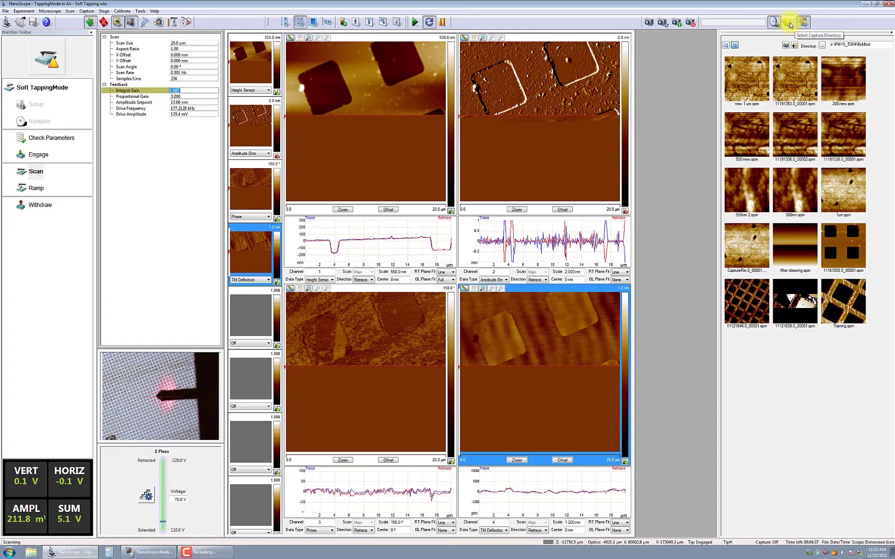
In Select Capture Directory, expand ARSC Staff, pick the staff member's folder and confirm.
left_click(789, 23)
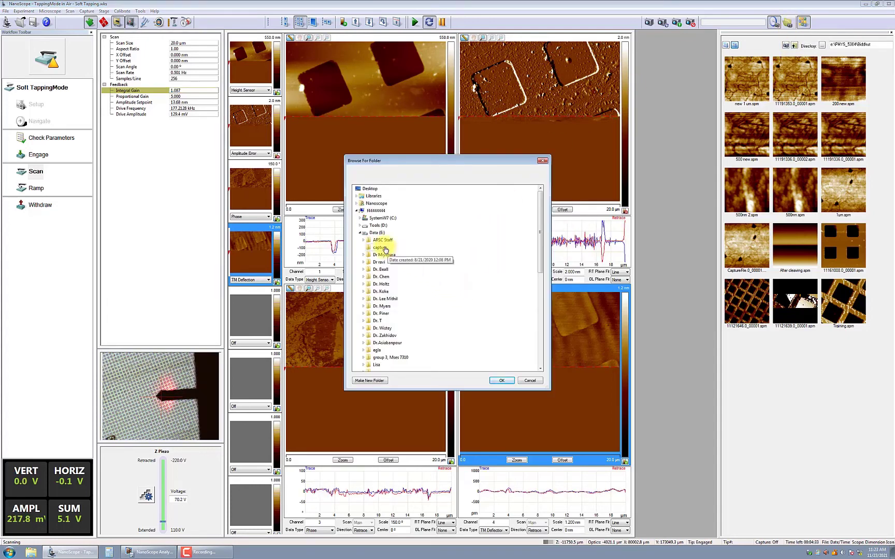
left_click(363, 240)
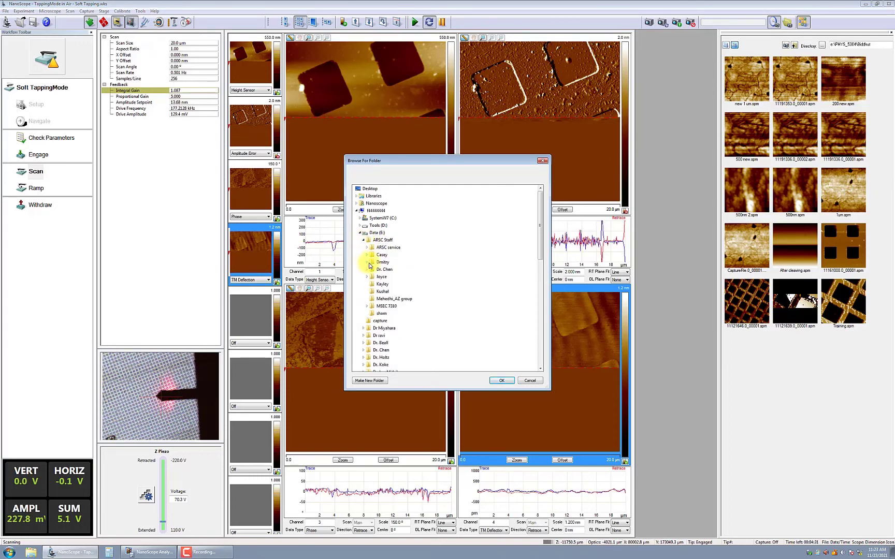
left_click(382, 291)
left_click(501, 380)
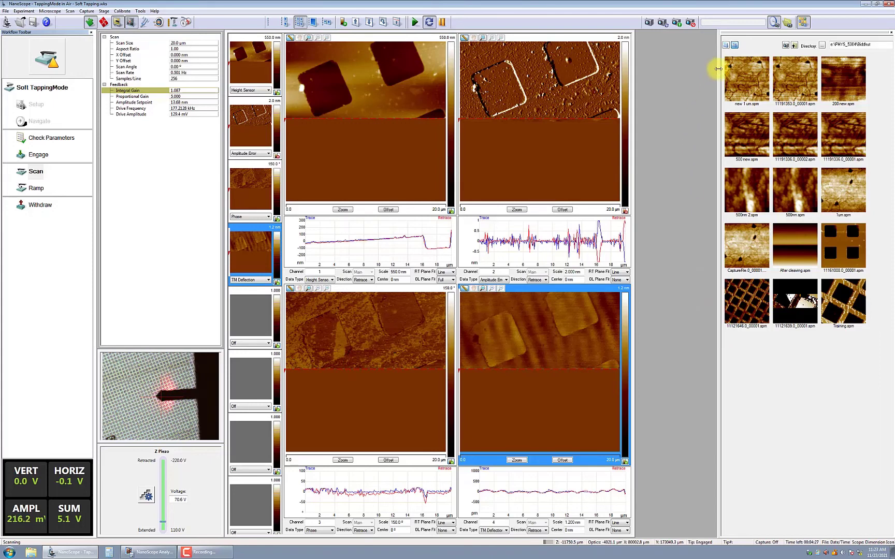
Refresh the thumbnail panel to list the images in the new capture folder.
left_click(785, 46)
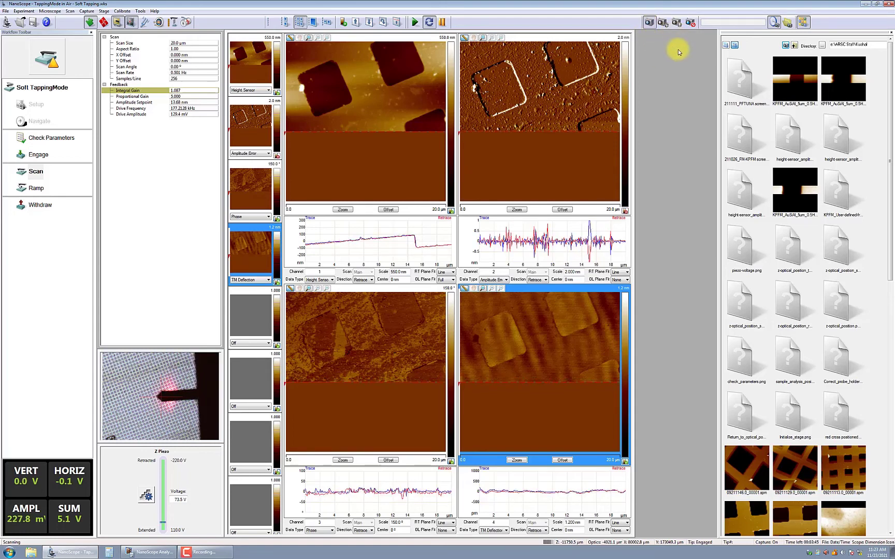
Stop the data capture, withdraw the tip, and send the stage to Sample Load Position from Navigate.
left_click(691, 24)
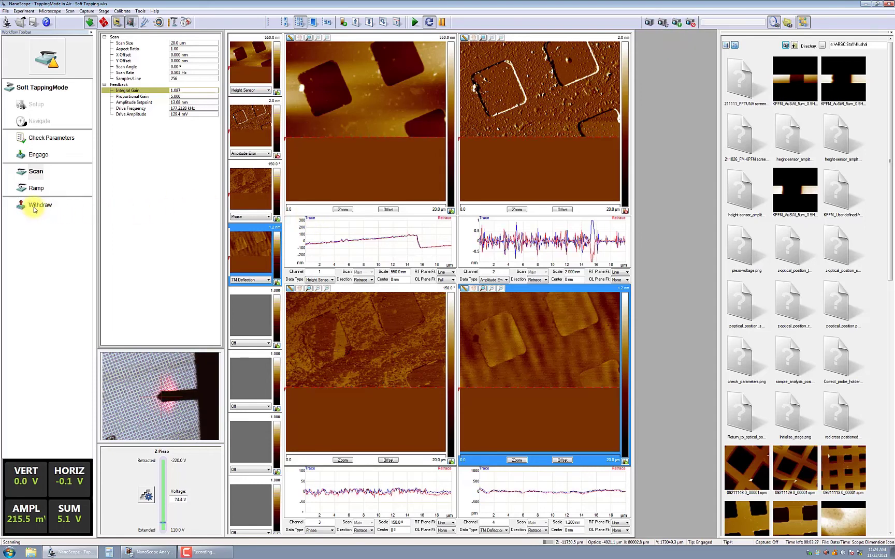
left_click(35, 208)
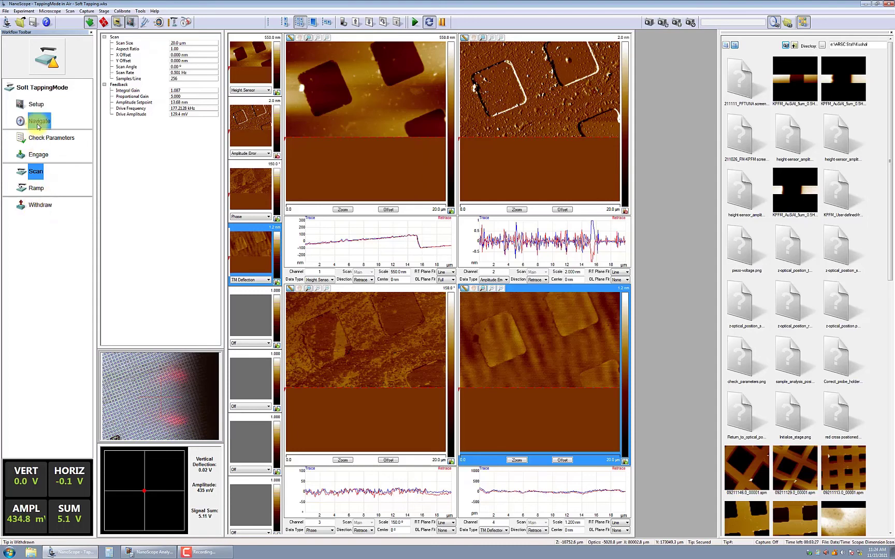
left_click(38, 124)
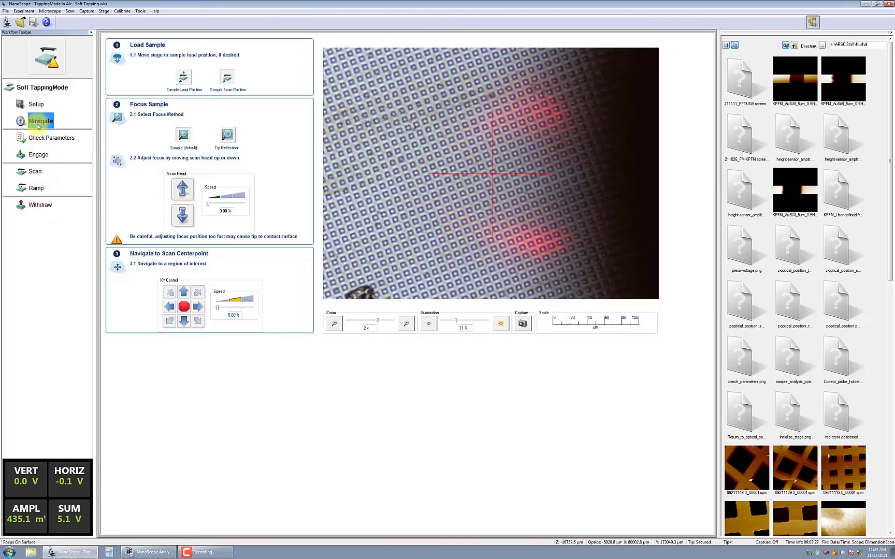
left_click(185, 79)
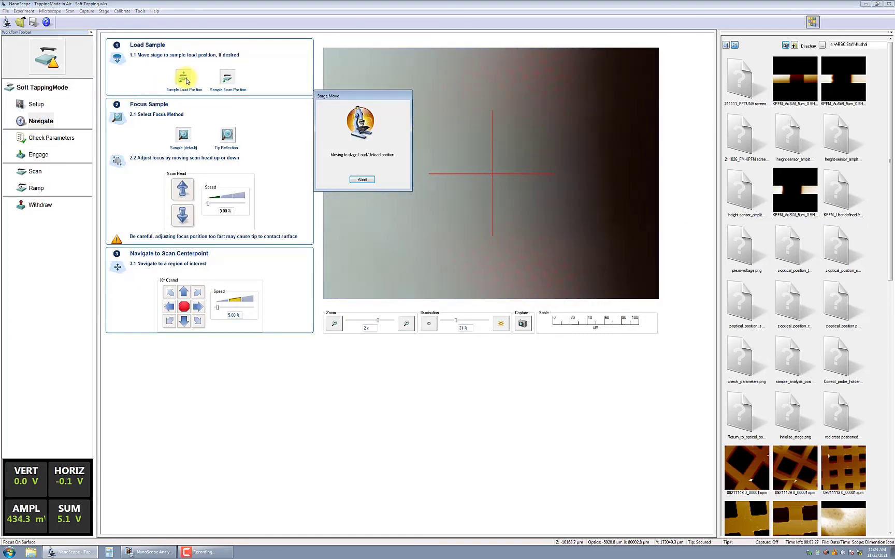